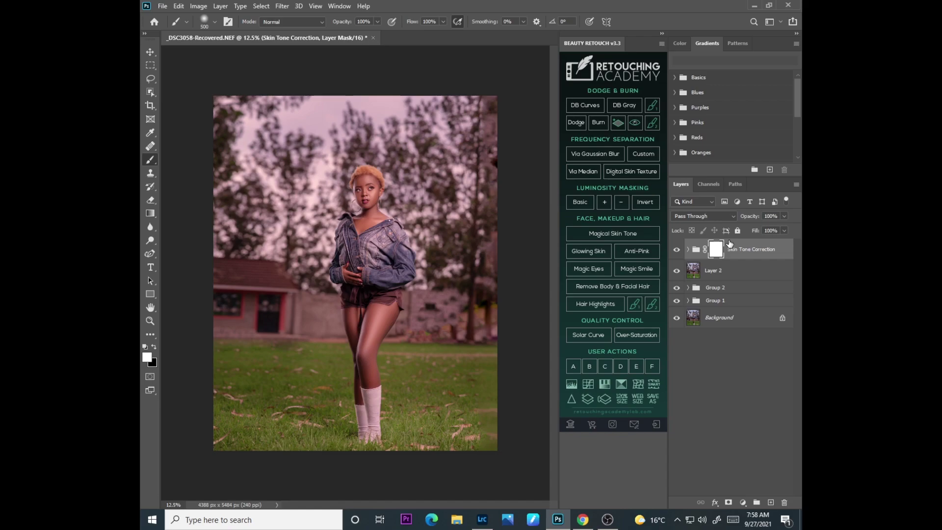
- Delete the Skin Tone Correction group above Layer 2 and check the photo without it
{"action": "key", "text": "Delete"}
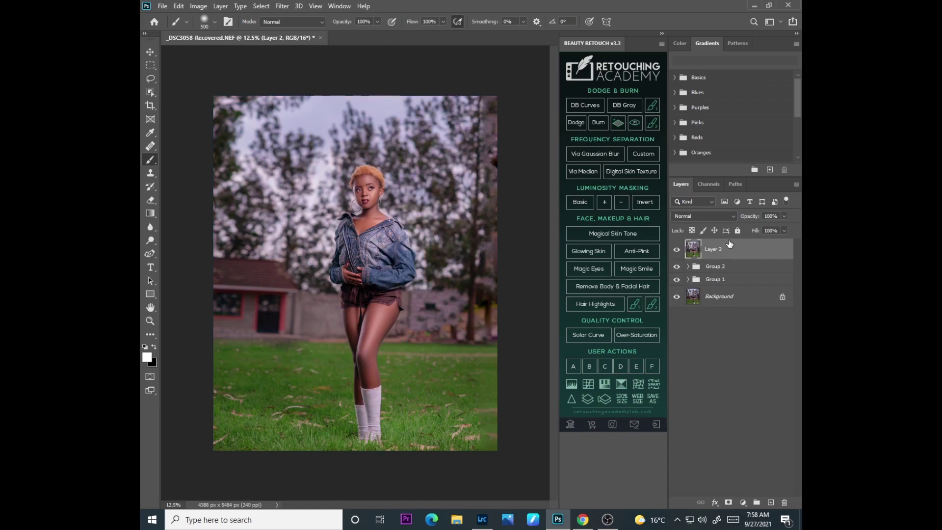
{"action": "key", "text": "ctrl+plus"}
{"action": "key", "text": "ctrl+plus"}
{"action": "key", "text": "ctrl+plus"}
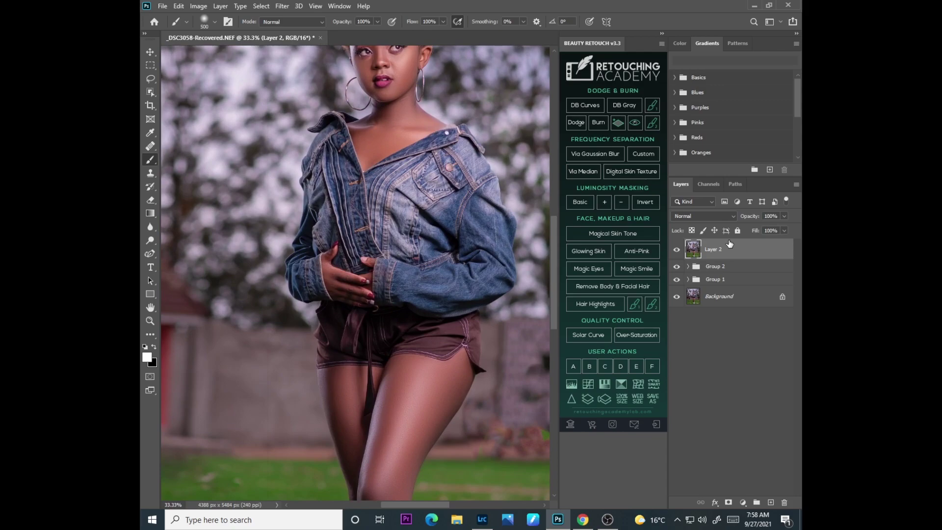
{"action": "key", "text": "ctrl+minus"}
{"action": "key", "text": "ctrl+minus"}
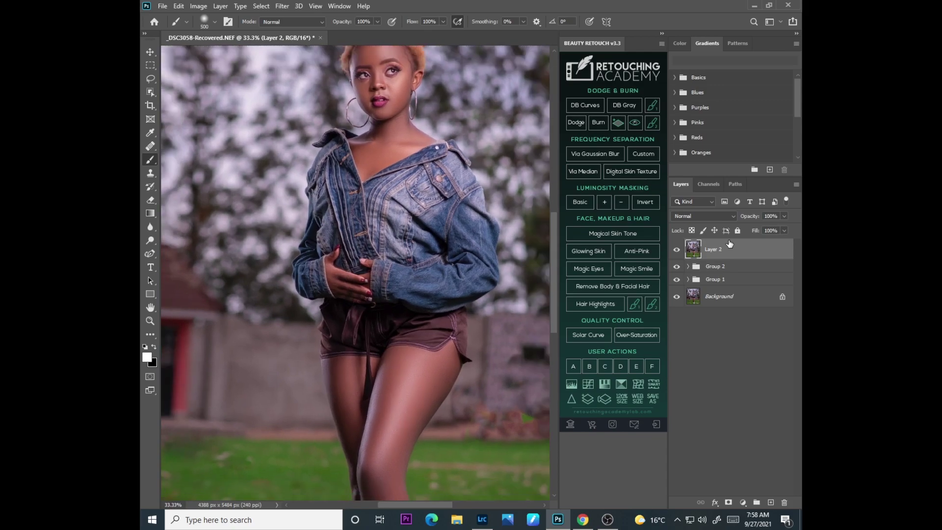
{"action": "key", "text": "ctrl+minus"}
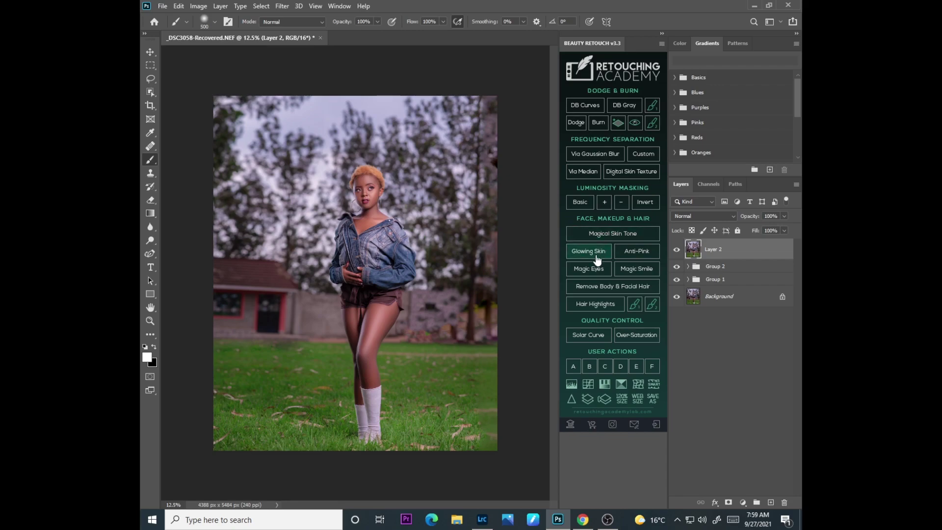
- Apply the Magical Skin Tone effect and turn its group mask from black to white so it covers the whole photo
{"action": "left_click", "coordinate": [597, 237]}
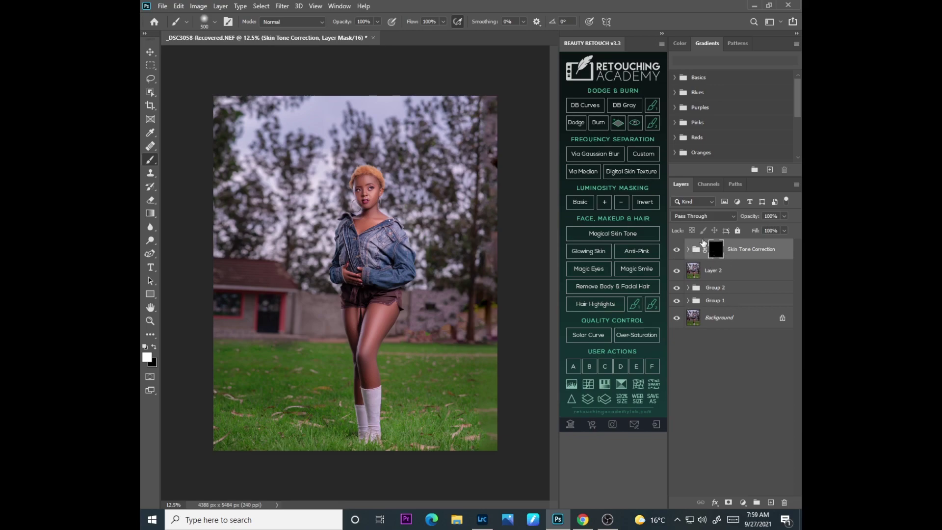
{"action": "left_click", "coordinate": [642, 240]}
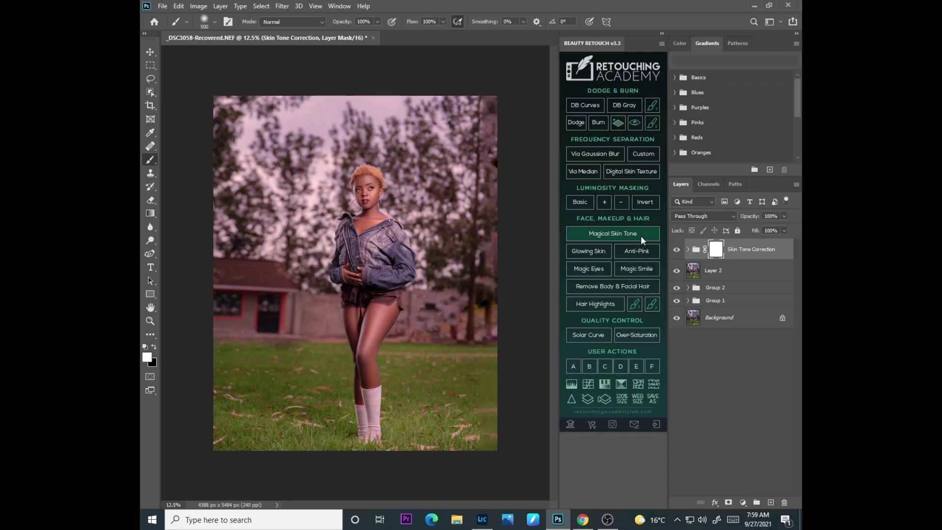
{"action": "key", "text": "ctrl+plus"}
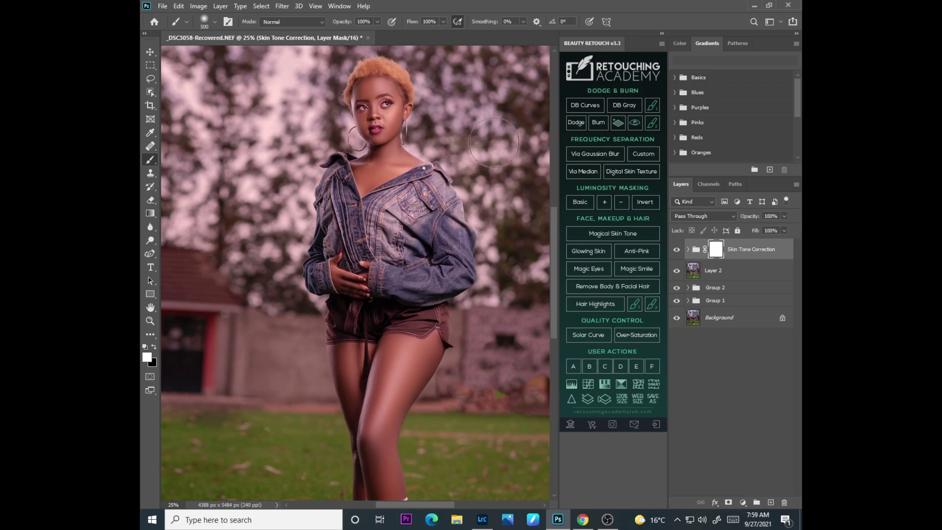
- Paint black on the Skin Tone Correction mask with an enlarged brush to remove the effect from the sky, trees and outer background
{"action": "right_click", "coordinate": [150, 160]}
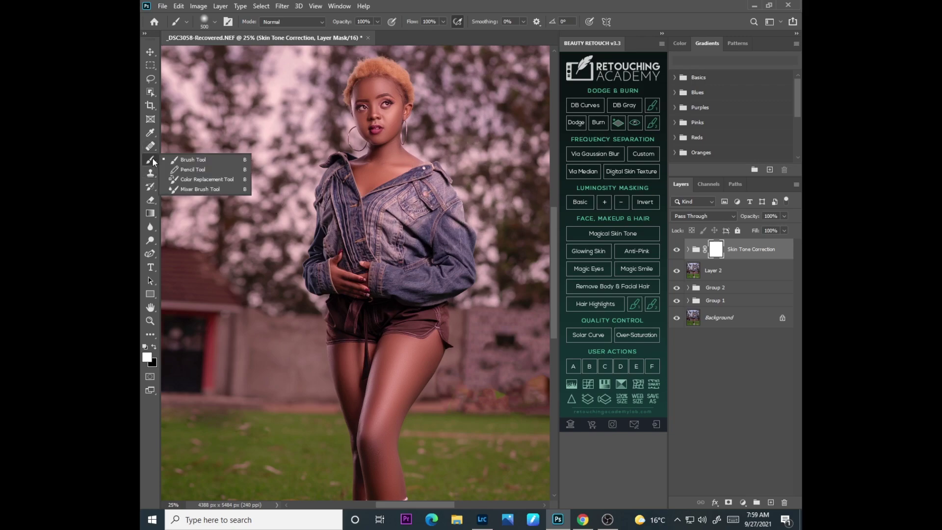
{"action": "left_click", "coordinate": [189, 163]}
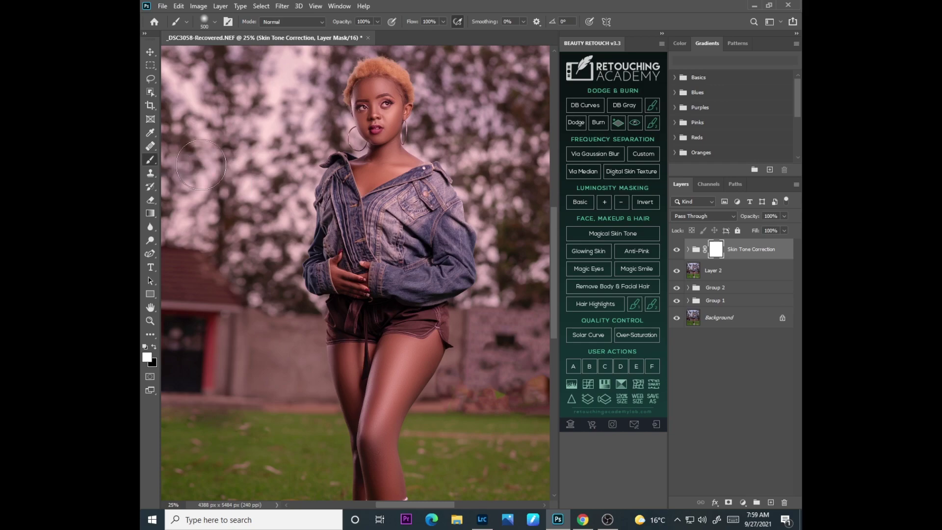
{"action": "left_click", "coordinate": [154, 349]}
{"action": "key", "text": "ctrl+minus"}
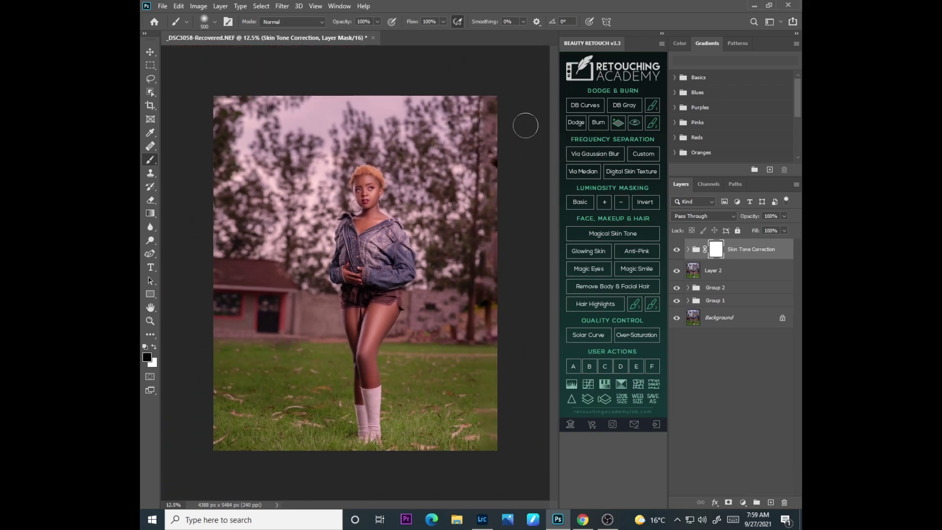
{"action": "key", "text": "bracketright"}
{"action": "key", "text": "bracketright"}
{"action": "key", "text": "bracketright"}
{"action": "key", "text": "bracketright"}
{"action": "key", "text": "bracketright"}
{"action": "mouse_move", "coordinate": [477, 129]}
{"action": "left_mouse_down"}
{"action": "mouse_move", "coordinate": [477, 92]}
{"action": "mouse_move", "coordinate": [484, 117]}
{"action": "mouse_move", "coordinate": [461, 202]}
{"action": "mouse_move", "coordinate": [470, 198]}
{"action": "mouse_move", "coordinate": [448, 92]}
{"action": "mouse_move", "coordinate": [428, 164]}
{"action": "mouse_move", "coordinate": [418, 149]}
{"action": "mouse_move", "coordinate": [454, 188]}
{"action": "mouse_move", "coordinate": [489, 274]}
{"action": "mouse_move", "coordinate": [454, 85]}
{"action": "mouse_move", "coordinate": [410, 83]}
{"action": "mouse_move", "coordinate": [372, 98]}
{"action": "mouse_move", "coordinate": [379, 114]}
{"action": "mouse_move", "coordinate": [409, 103]}
{"action": "mouse_move", "coordinate": [328, 110]}
{"action": "mouse_move", "coordinate": [332, 125]}
{"action": "mouse_move", "coordinate": [294, 120]}
{"action": "mouse_move", "coordinate": [284, 195]}
{"action": "mouse_move", "coordinate": [286, 147]}
{"action": "mouse_move", "coordinate": [270, 201]}
{"action": "mouse_move", "coordinate": [262, 181]}
{"action": "mouse_move", "coordinate": [246, 358]}
{"action": "mouse_move", "coordinate": [229, 168]}
{"action": "mouse_move", "coordinate": [260, 106]}
{"action": "mouse_move", "coordinate": [237, 91]}
{"action": "left_mouse_up"}
{"action": "mouse_move", "coordinate": [465, 229]}
{"action": "left_mouse_down"}
{"action": "mouse_move", "coordinate": [502, 249]}
{"action": "mouse_move", "coordinate": [483, 302]}
{"action": "mouse_move", "coordinate": [477, 277]}
{"action": "left_mouse_up"}
- Mask the skin tone effect off the upper jacket and the trees around the upper body with a 500 px black brush
{"action": "key", "text": "ctrl+plus"}
{"action": "key", "text": "bracketleft"}
{"action": "key", "text": "bracketleft"}
{"action": "key", "text": "bracketleft"}
{"action": "key", "text": "bracketleft"}
{"action": "key", "text": "bracketleft"}
{"action": "key", "text": "bracketleft"}
{"action": "key", "text": "bracketleft"}
{"action": "key", "text": "bracketleft"}
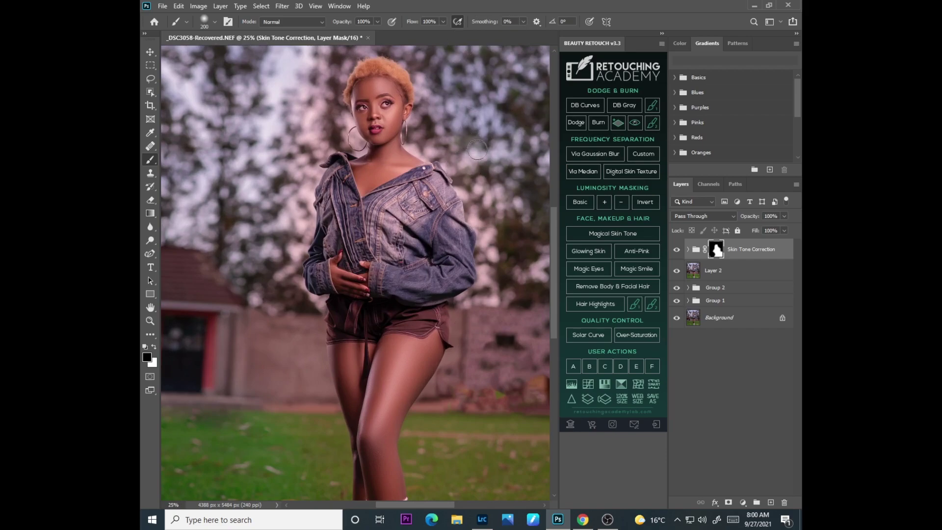
{"action": "key", "text": "bracketright"}
{"action": "key", "text": "bracketright"}
{"action": "key", "text": "bracketright"}
{"action": "key", "text": "bracketright"}
{"action": "mouse_move", "coordinate": [474, 194]}
{"action": "left_mouse_down"}
{"action": "mouse_move", "coordinate": [434, 232]}
{"action": "mouse_move", "coordinate": [436, 224]}
{"action": "mouse_move", "coordinate": [399, 228]}
{"action": "mouse_move", "coordinate": [448, 195]}
{"action": "mouse_move", "coordinate": [388, 231]}
{"action": "mouse_move", "coordinate": [336, 224]}
{"action": "mouse_move", "coordinate": [323, 177]}
{"action": "left_mouse_up"}
{"action": "left_click_drag", "start_coordinate": [555, 221], "coordinate": [554, 183]}
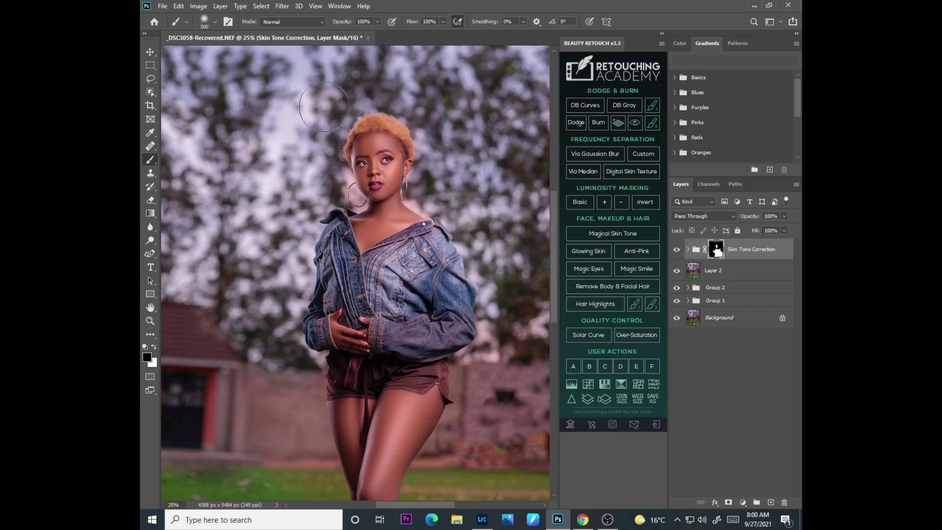
- Mask the effect off the background around the head, earrings and neck with a 125 px black brush
{"action": "key", "text": "ctrl+plus"}
{"action": "key", "text": "ctrl+plus"}
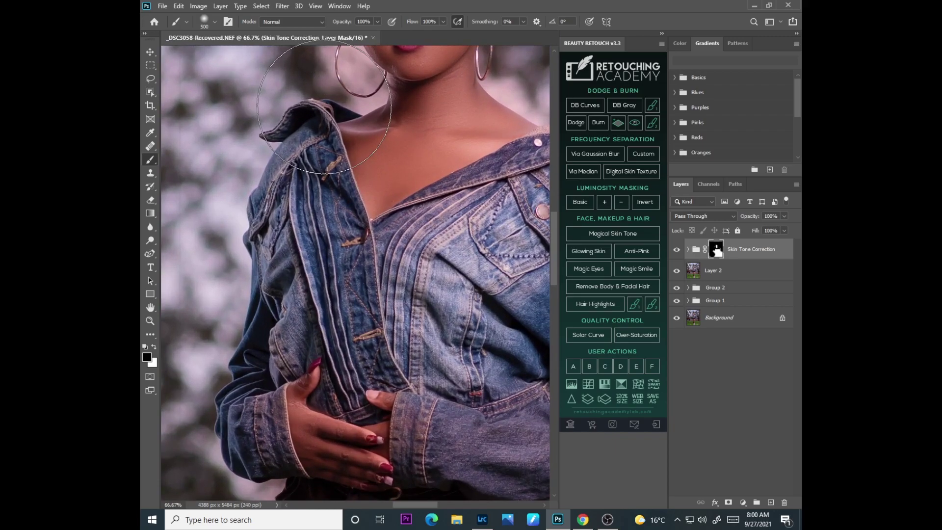
{"action": "left_click_drag", "start_coordinate": [552, 241], "coordinate": [553, 192]}
{"action": "key", "text": "bracketleft"}
{"action": "key", "text": "bracketleft"}
{"action": "key", "text": "bracketleft"}
{"action": "key", "text": "bracketleft"}
{"action": "key", "text": "bracketleft"}
{"action": "key", "text": "bracketleft"}
{"action": "key", "text": "bracketleft"}
{"action": "key", "text": "bracketleft"}
{"action": "key", "text": "bracketleft"}
{"action": "key", "text": "bracketleft"}
{"action": "key", "text": "bracketleft"}
{"action": "key", "text": "bracketleft"}
{"action": "key", "text": "bracketleft"}
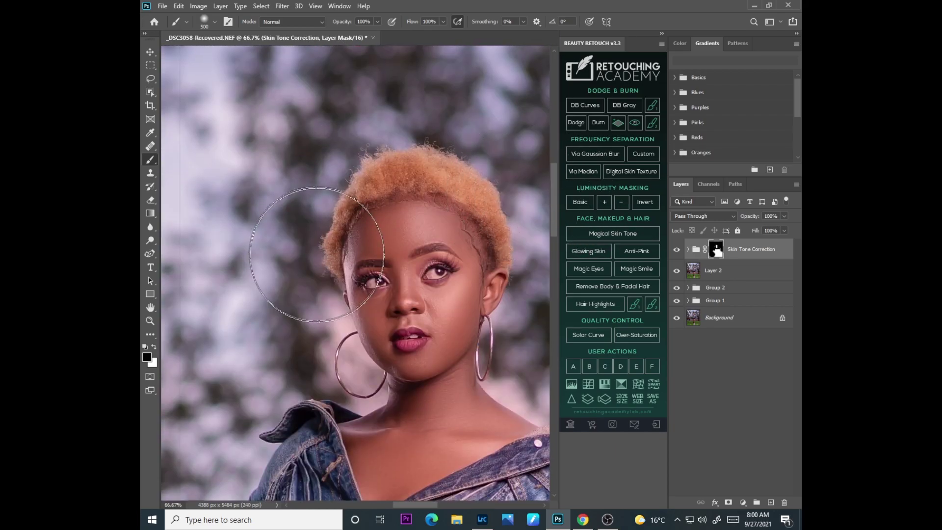
{"action": "key", "text": "bracketleft"}
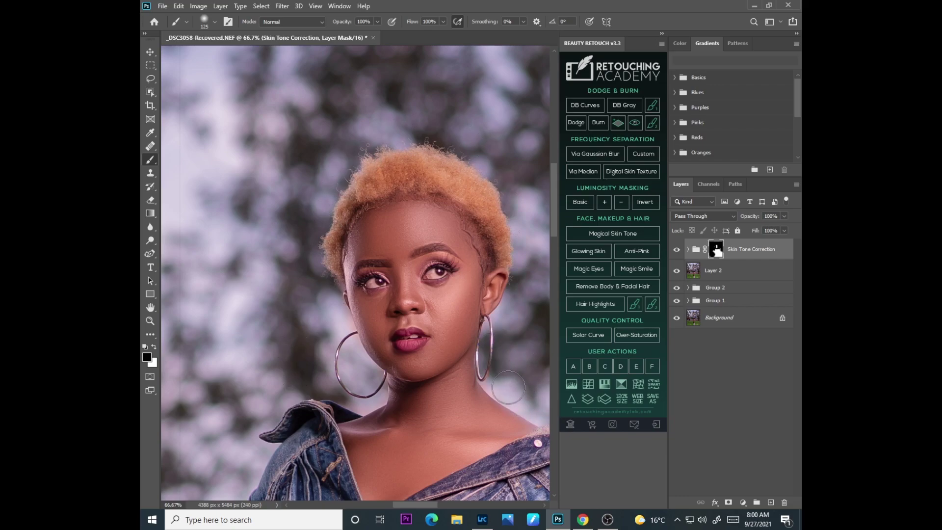
- Mask the effect off the jacket's sleeves and lower part with a black brush of 250 to 300 px
{"action": "key", "text": "ctrl+minus"}
{"action": "key", "text": "ctrl+minus"}
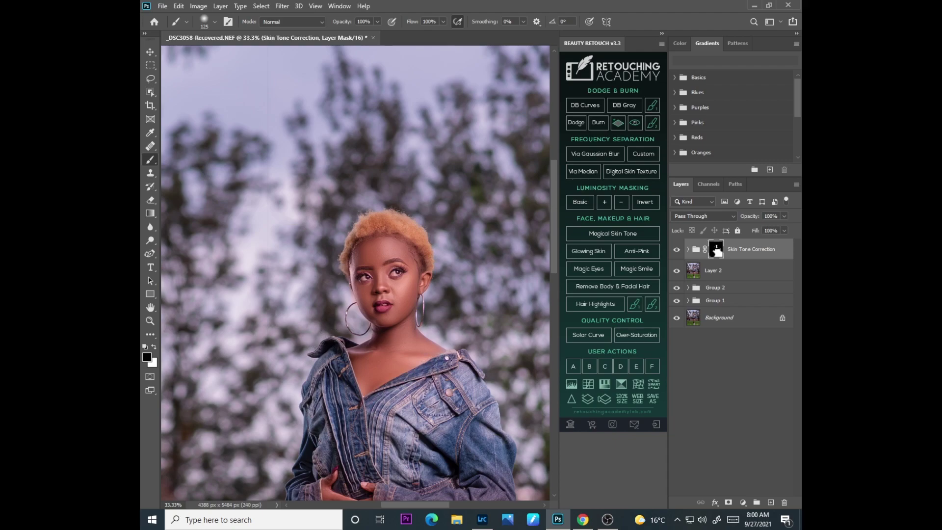
{"action": "key", "text": "x"}
{"action": "key", "text": "x"}
{"action": "left_click_drag", "start_coordinate": [553, 267], "coordinate": [553, 305]}
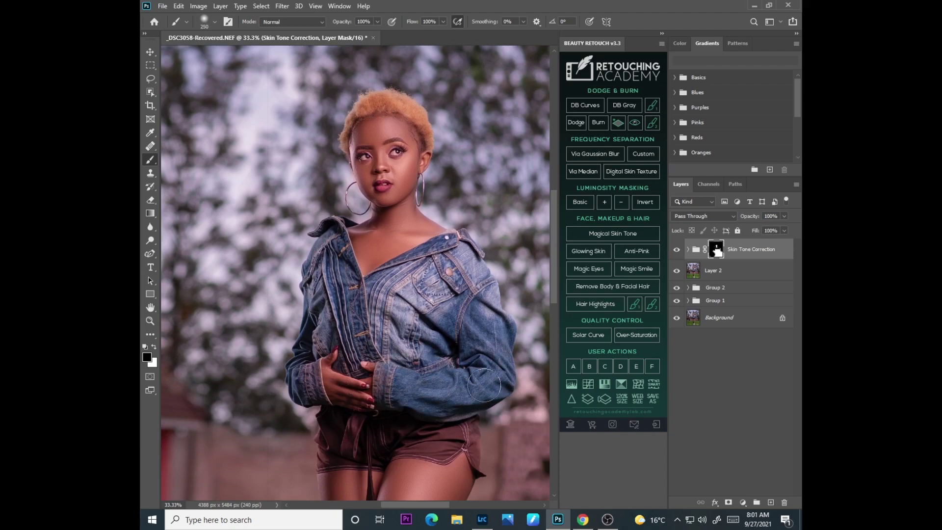
{"action": "key", "text": "bracketright"}
{"action": "left_click_drag", "start_coordinate": [554, 275], "coordinate": [556, 306]}
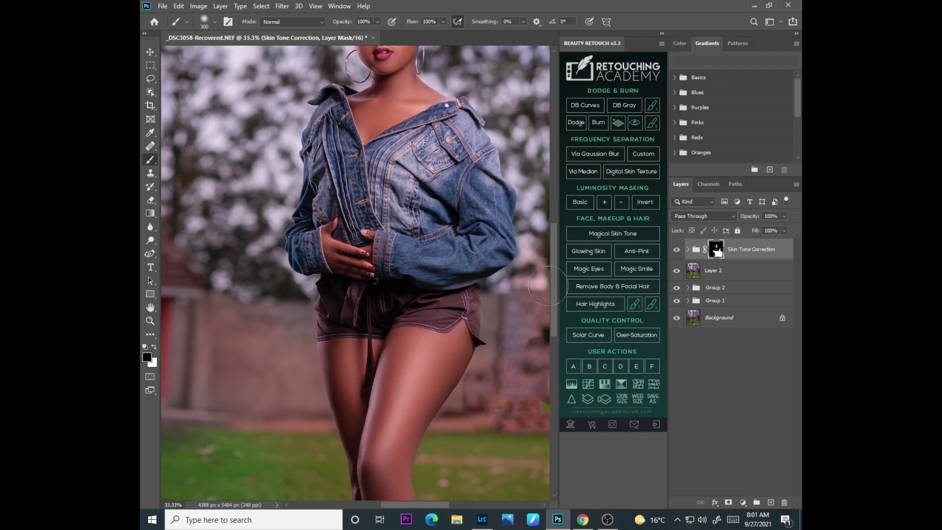
- Paint black on the mask with a 700 px brush to remove the effect from the grass and wall beside the legs
{"action": "left_click_drag", "start_coordinate": [554, 294], "coordinate": [551, 327]}
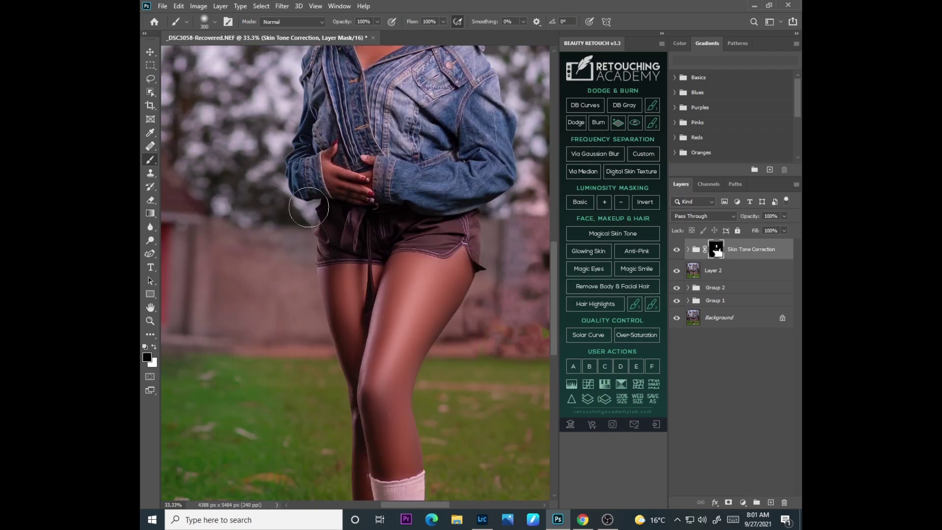
{"action": "scroll", "coordinate": [309, 210], "scroll_direction": "down", "scroll_amount": 3}
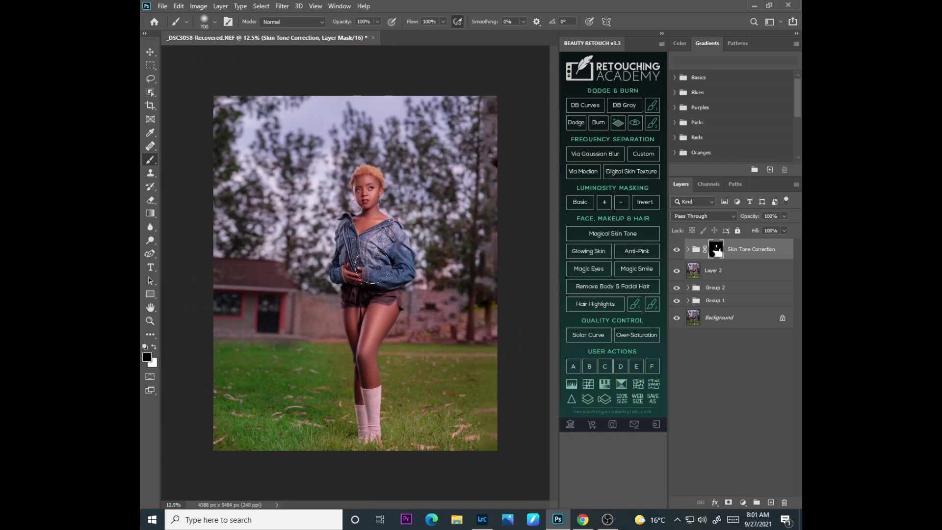
{"action": "key", "text": "bracketright"}
{"action": "key", "text": "bracketright"}
{"action": "key", "text": "bracketright"}
{"action": "key", "text": "ctrl+plus"}
{"action": "key", "text": "ctrl+plus"}
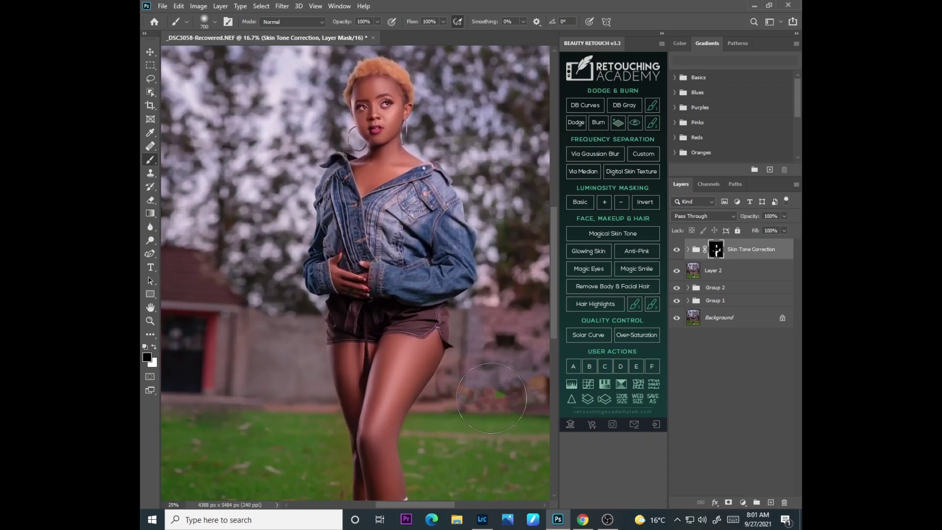
- Clean up the mask close to the arms, shorts and legs with a 400 px black brush
{"action": "key", "text": "bracketleft"}
{"action": "key", "text": "bracketleft"}
{"action": "key", "text": "bracketleft"}
{"action": "key", "text": "bracketleft"}
{"action": "key", "text": "bracketleft"}
{"action": "key", "text": "bracketleft"}
{"action": "key", "text": "bracketleft"}
{"action": "key", "text": "bracketleft"}
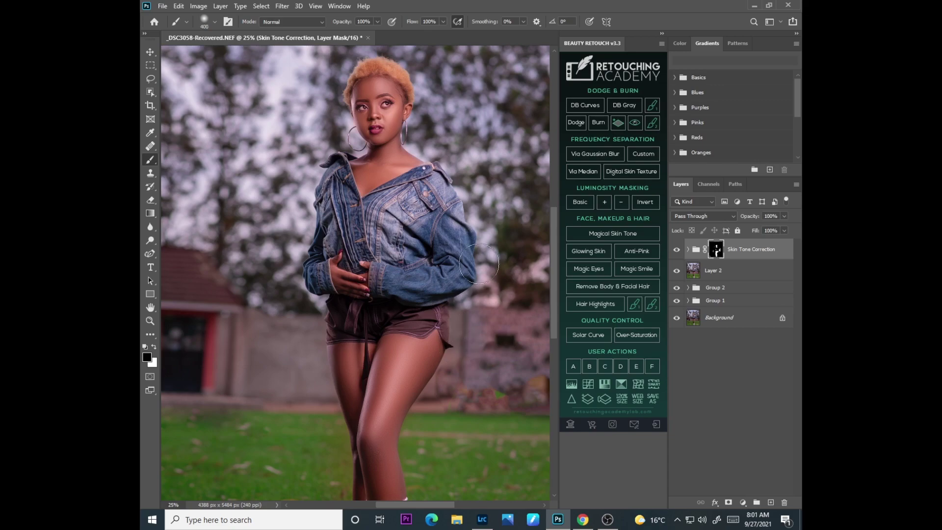
{"action": "key", "text": "bracketright"}
{"action": "key", "text": "bracketright"}
{"action": "key", "text": "bracketright"}
{"action": "key", "text": "bracketright"}
{"action": "key", "text": "bracketright"}
{"action": "left_click_drag", "start_coordinate": [558, 303], "coordinate": [554, 337]}
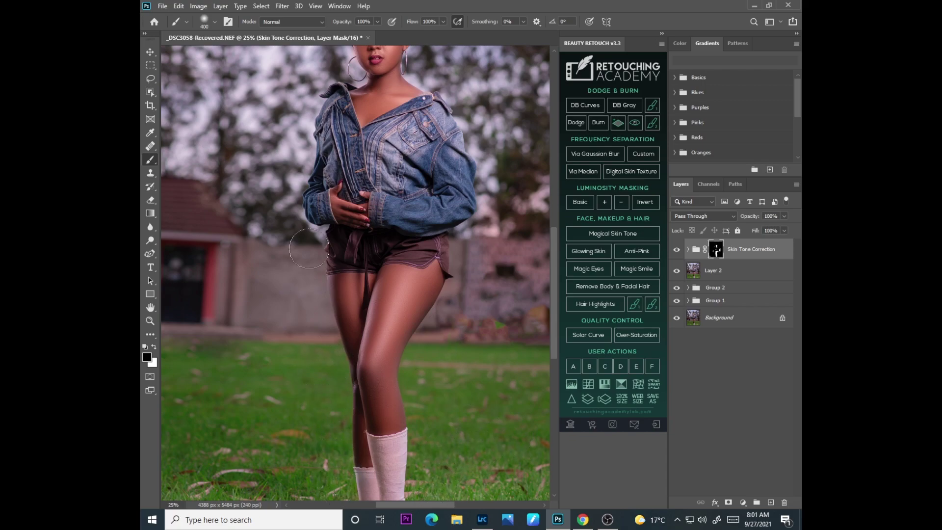
- Mask the skin tone effect off the socks and the grass at the feet with the 400 px black brush
{"action": "key", "text": "ctrl+minus"}
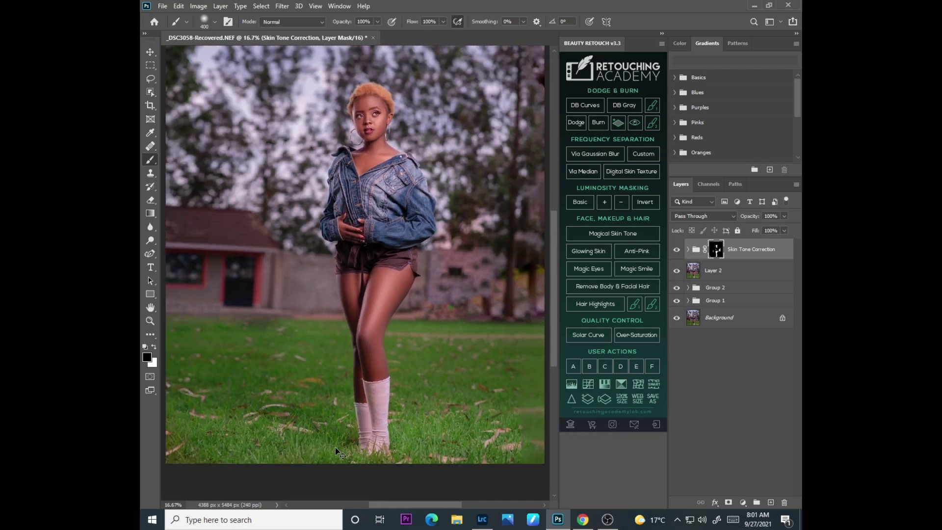
{"action": "mouse_move", "coordinate": [370, 410]}
{"action": "left_mouse_down"}
{"action": "mouse_move", "coordinate": [375, 389]}
{"action": "mouse_move", "coordinate": [374, 447]}
{"action": "left_mouse_up"}
{"action": "key", "text": "ctrl+minus"}
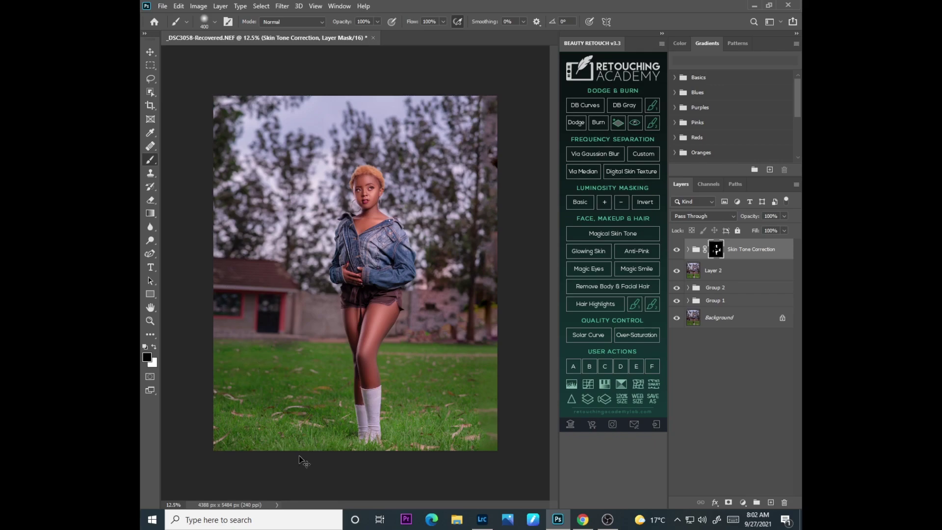
{"action": "key", "text": "ctrl+plus"}
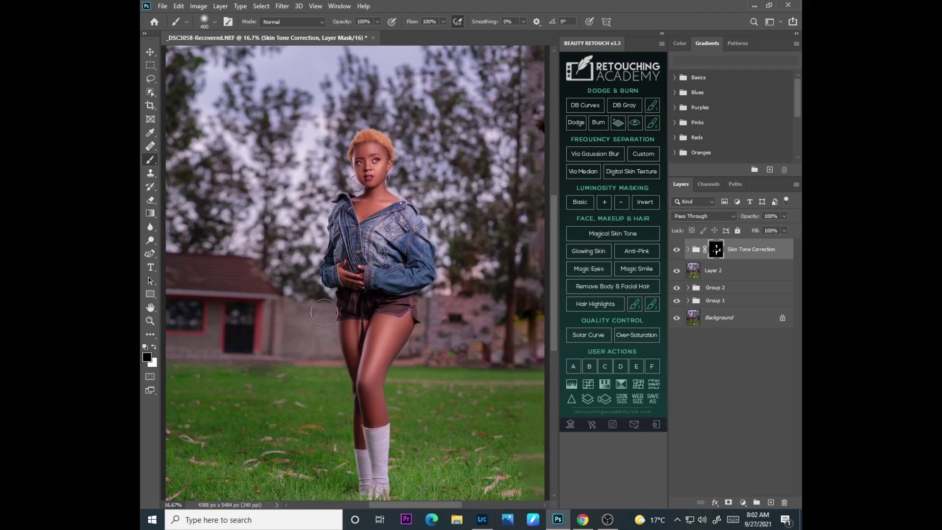
- Toggle the Skin Tone Correction group's visibility to compare the photo before and after the effect
{"action": "left_click", "coordinate": [678, 254]}
{"action": "left_click", "coordinate": [679, 256]}
{"action": "left_click", "coordinate": [679, 257]}
{"action": "left_click", "coordinate": [679, 257]}
- Reduce the brush size to 30 px over the woman's face and inspect the skin up close
{"action": "key", "text": "ctrl+plus"}
{"action": "key", "text": "ctrl+plus"}
{"action": "key", "text": "ctrl+plus"}
{"action": "key", "text": "ctrl+plus"}
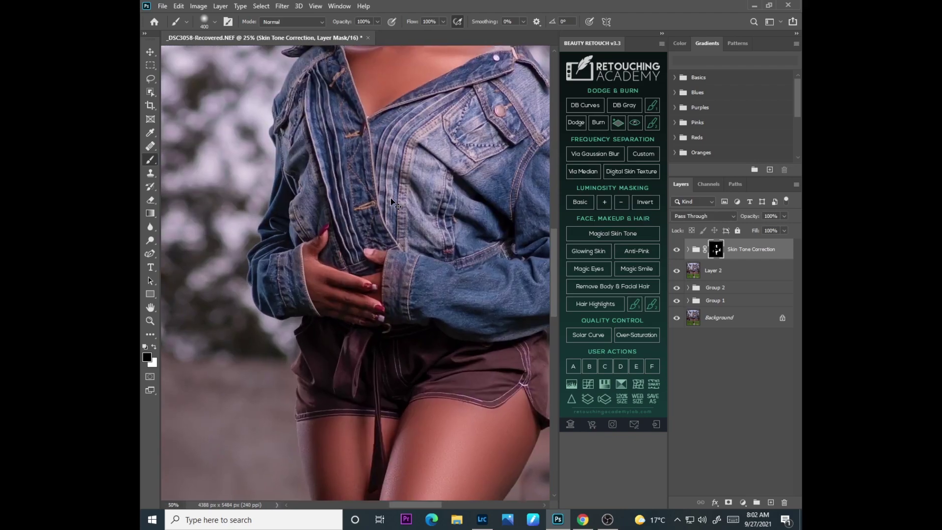
{"action": "left_click_drag", "start_coordinate": [552, 252], "coordinate": [549, 186]}
{"action": "key", "text": "ctrl+plus"}
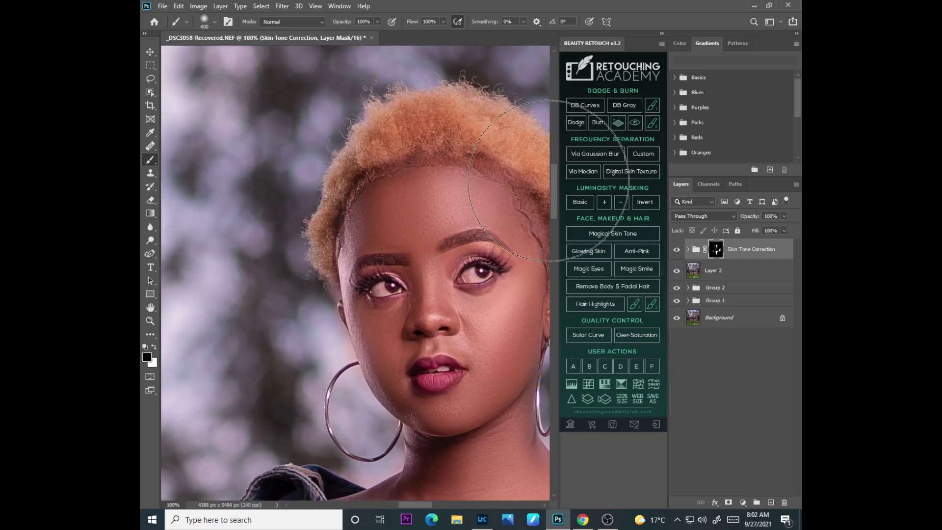
{"action": "key", "text": "bracketleft"}
{"action": "key", "text": "bracketleft"}
{"action": "key", "text": "bracketleft"}
{"action": "key", "text": "bracketleft"}
{"action": "key", "text": "bracketleft"}
{"action": "key", "text": "bracketleft"}
{"action": "key", "text": "bracketleft"}
{"action": "key", "text": "bracketleft"}
{"action": "key", "text": "bracketleft"}
{"action": "key", "text": "bracketleft"}
{"action": "key", "text": "bracketleft"}
{"action": "key", "text": "bracketleft"}
{"action": "key", "text": "bracketleft"}
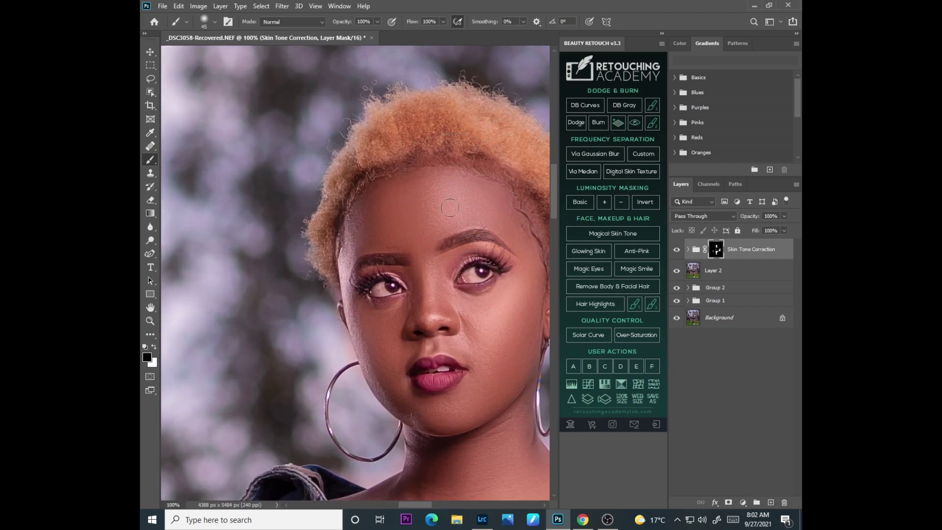
{"action": "key", "text": "bracketleft"}
{"action": "key", "text": "ctrl+minus"}
{"action": "key", "text": "ctrl+minus"}
{"action": "key", "text": "ctrl+minus"}
{"action": "key", "text": "ctrl+minus"}
{"action": "key", "text": "ctrl+minus"}
{"action": "key", "text": "ctrl+minus"}
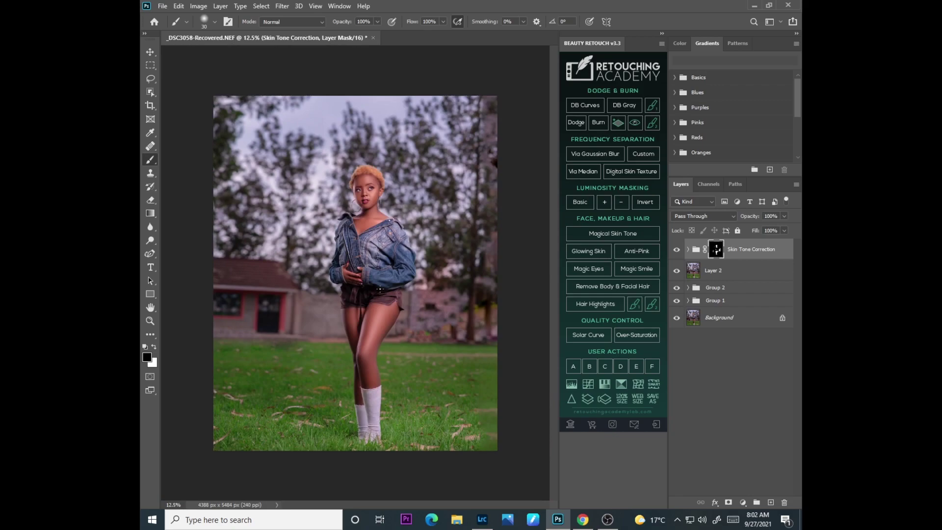
- Hide and show the Skin Tone Correction group again to compare the full photo with and without it
{"action": "left_click", "coordinate": [677, 249]}
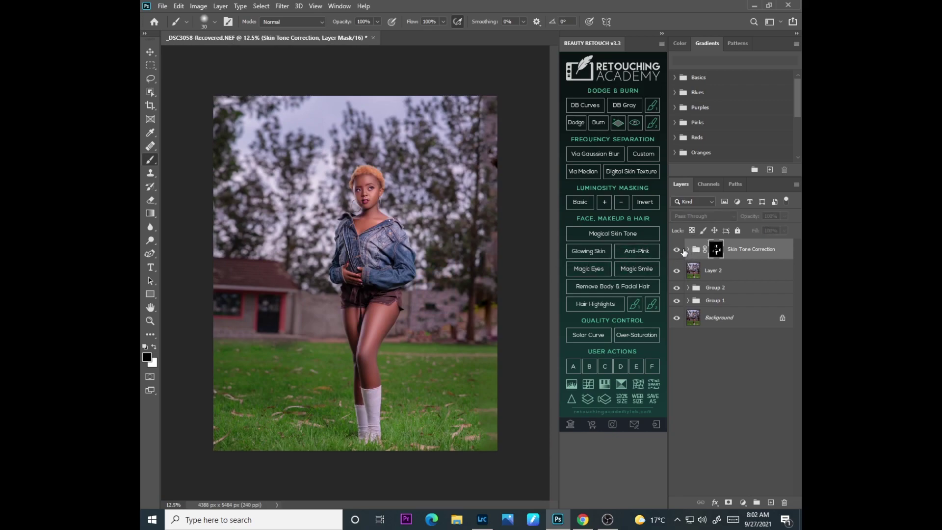
{"action": "left_click", "coordinate": [683, 252]}
{"action": "left_click", "coordinate": [683, 252]}
{"action": "left_click", "coordinate": [683, 251]}
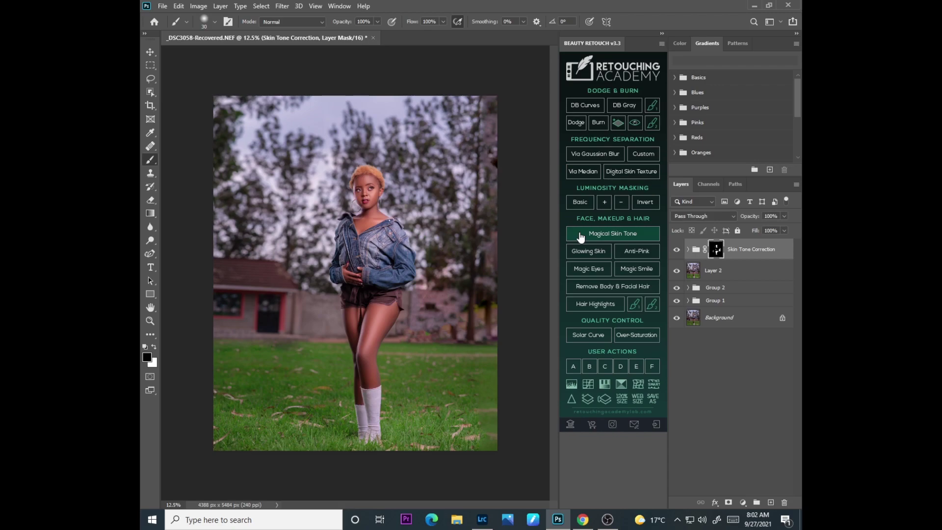
- Add a Brightness/Contrast adjustment layer above the Skin Tone Correction group and set its brightness to 4
{"action": "left_click", "coordinate": [744, 503]}
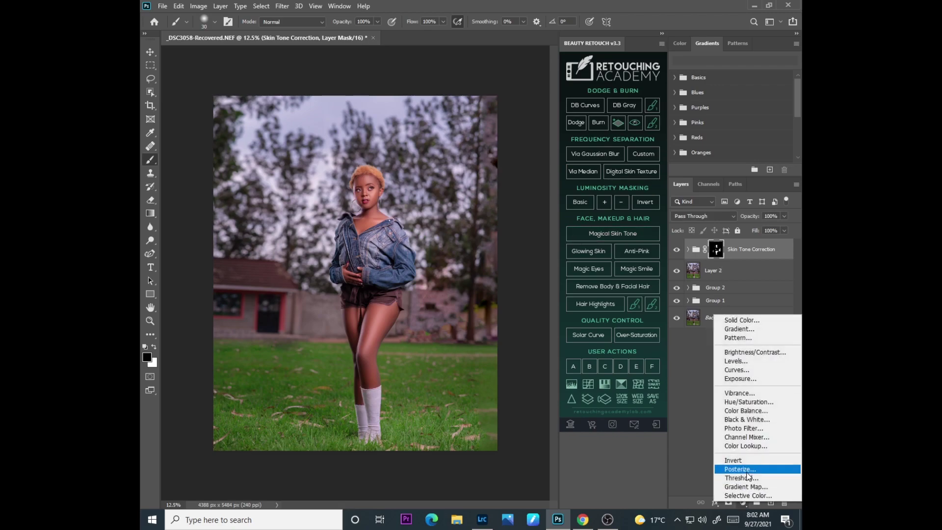
{"action": "left_click", "coordinate": [743, 344]}
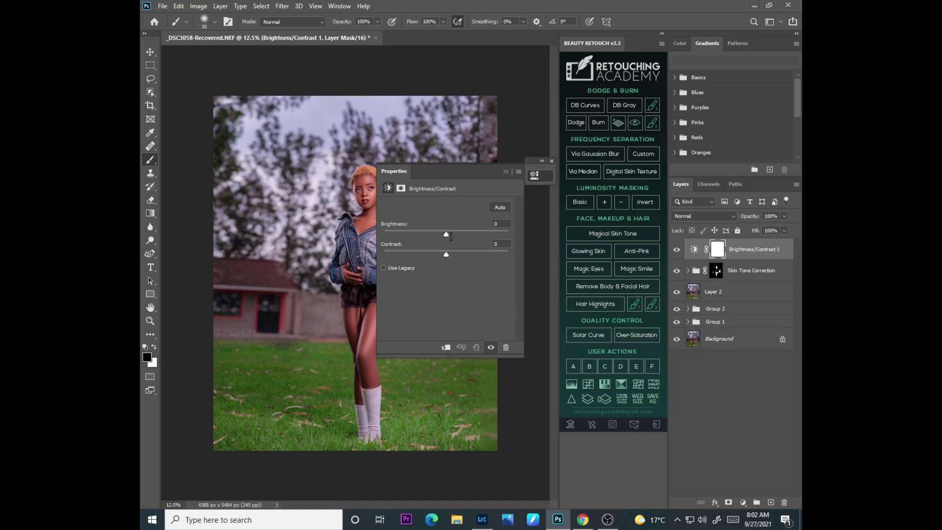
{"action": "left_click_drag", "start_coordinate": [447, 233], "coordinate": [448, 235]}
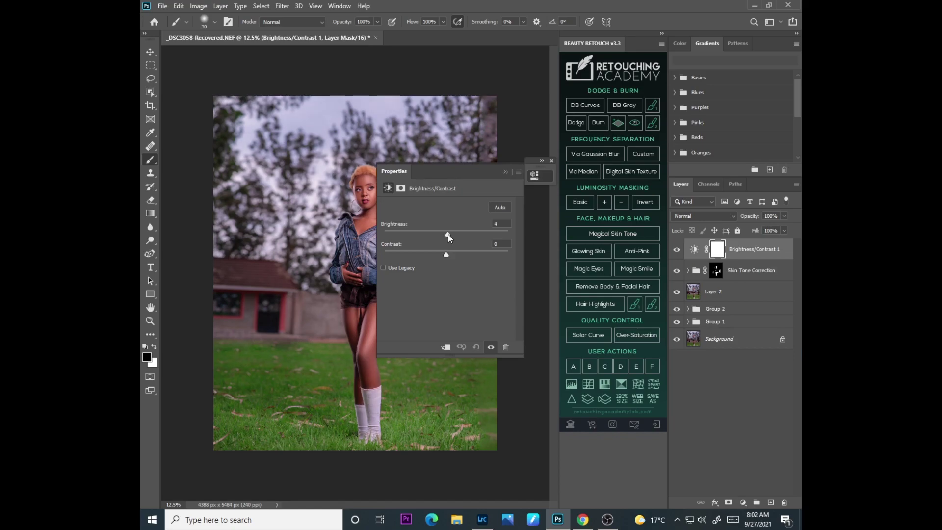
- Raise the contrast slightly on the Brightness/Contrast adjustment layer, close its settings and check the portrait at 25% zoom
{"action": "left_click", "coordinate": [384, 268]}
{"action": "left_click_drag", "start_coordinate": [445, 253], "coordinate": [449, 249]}
{"action": "left_click", "coordinate": [528, 171]}
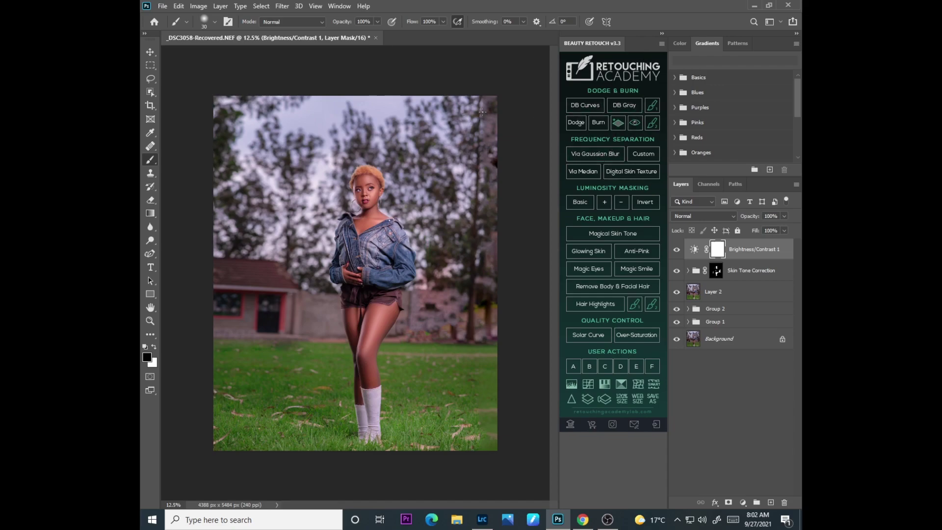
{"action": "key", "text": "ctrl+plus"}
{"action": "key", "text": "ctrl+plus"}
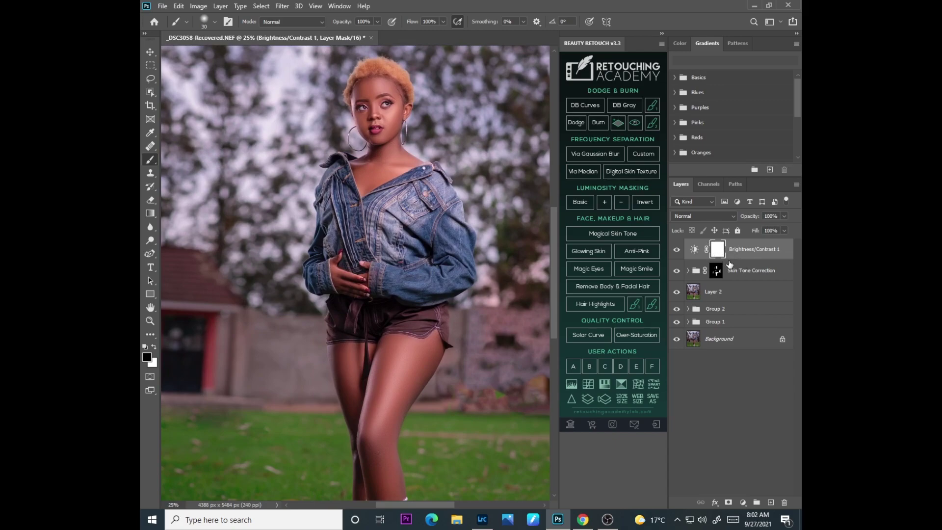
- Delete the Brightness/Contrast adjustment layer and the Skin Tone Correction group
{"action": "key", "text": "Delete"}
{"action": "key", "text": "Delete"}
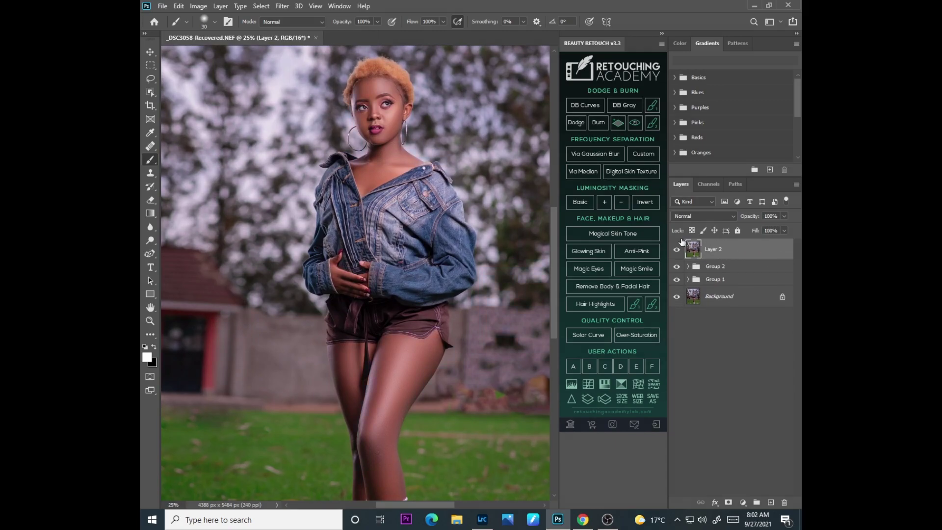
{"action": "key", "text": "ctrl+minus"}
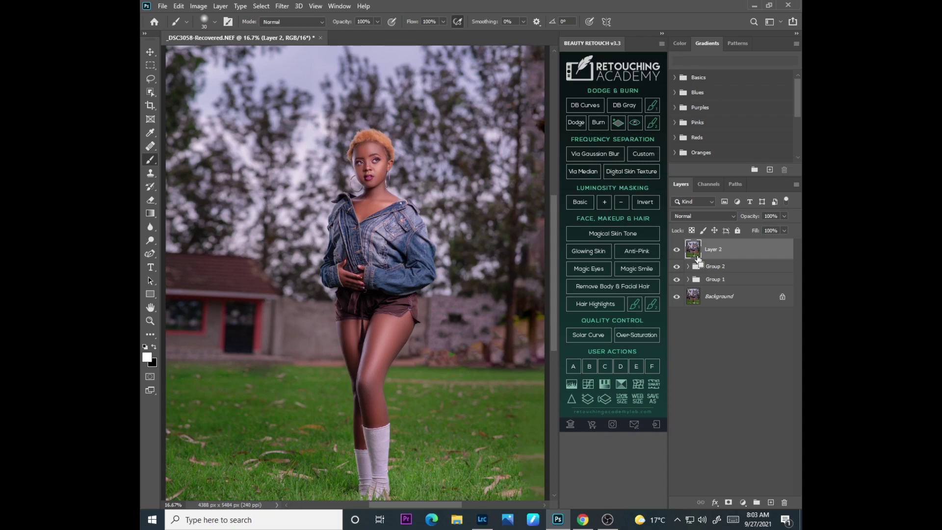
- Duplicate Layer 2 and open the copy in the Camera Raw Filter
{"action": "key", "text": "ctrl+j"}
{"action": "left_click", "coordinate": [288, 6]}
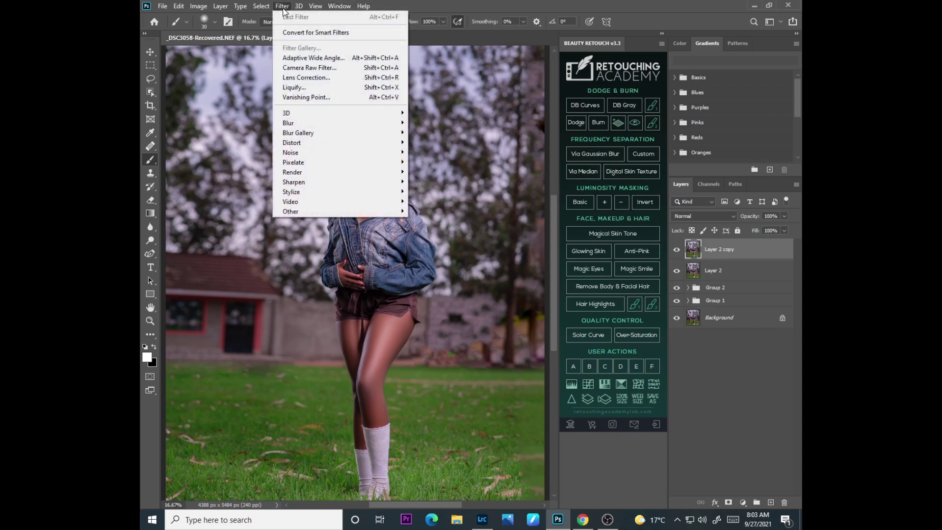
{"action": "left_click", "coordinate": [314, 65]}
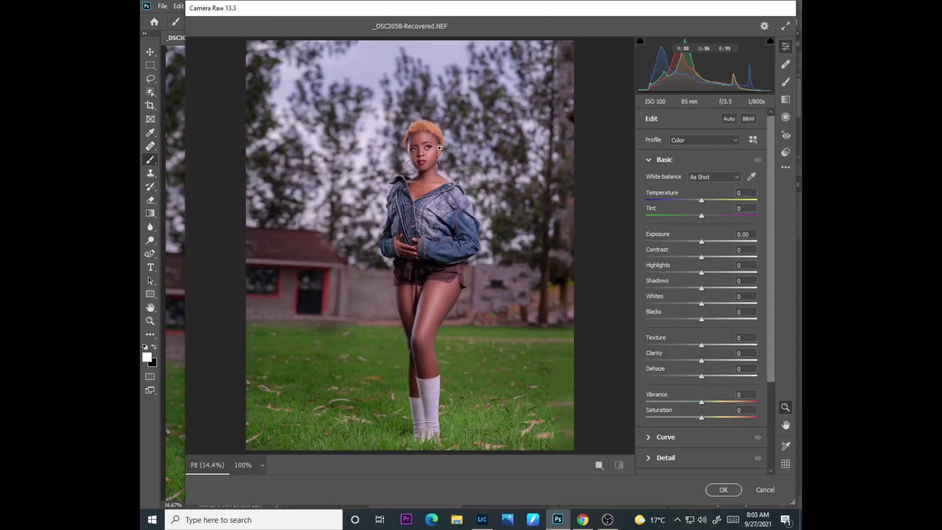
- Inspect the woman's face and body in the Camera Raw preview, and set the temperature to +3
{"action": "left_click", "coordinate": [424, 147]}
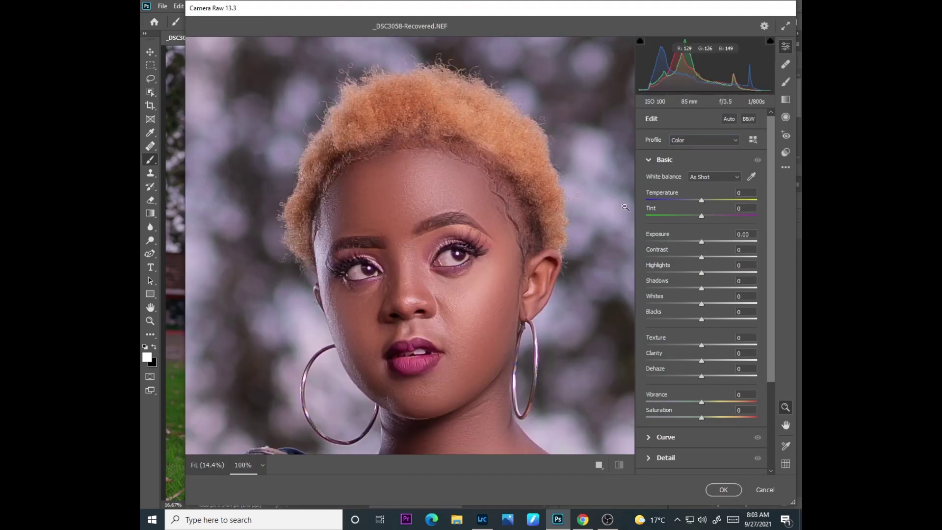
{"action": "left_click", "coordinate": [428, 218]}
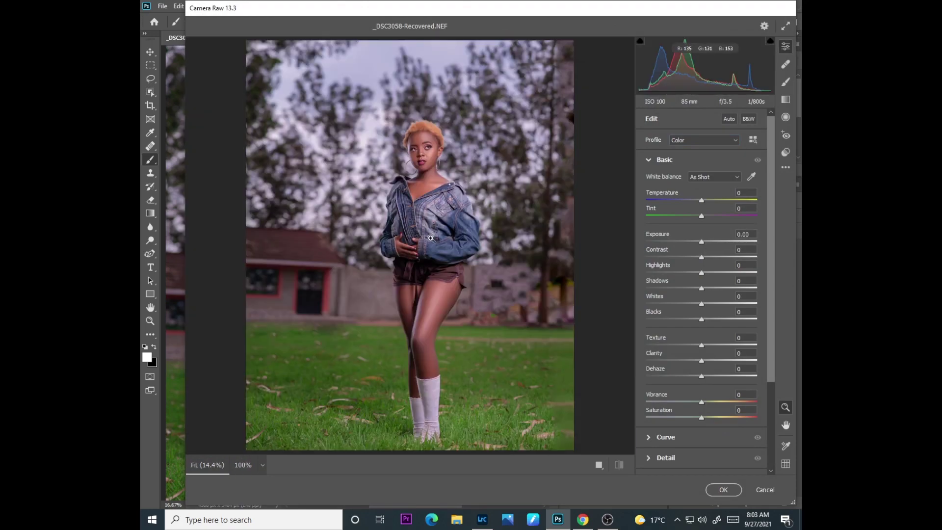
{"action": "left_click", "coordinate": [437, 301]}
{"action": "left_click", "coordinate": [441, 269]}
{"action": "left_click", "coordinate": [429, 165]}
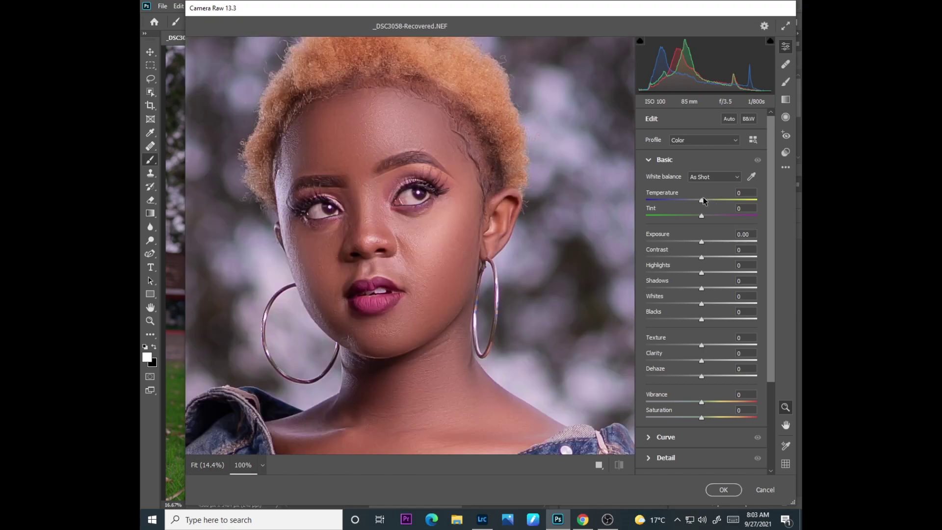
{"action": "left_click_drag", "start_coordinate": [702, 197], "coordinate": [704, 199]}
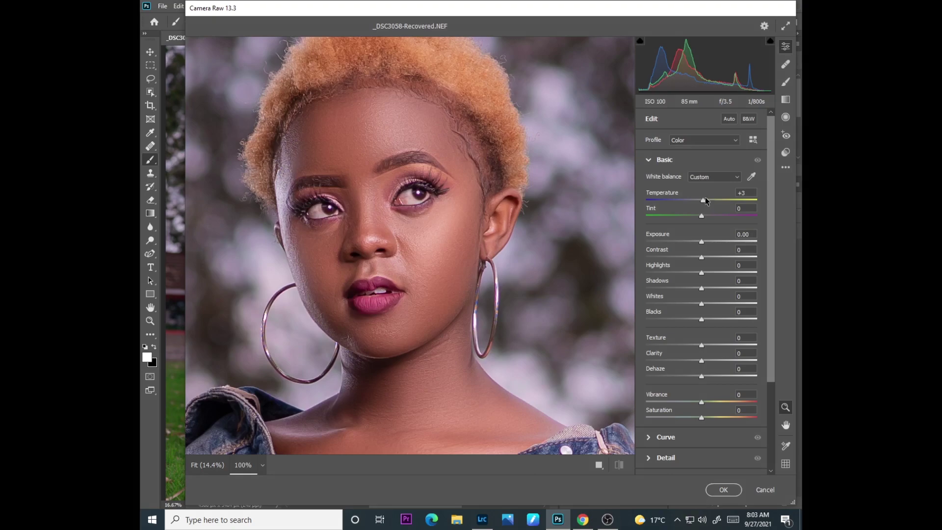
- Set the Calibration red primary hue to -4, fine-tune the red, green and blue primaries, and apply the Camera Raw Filter
{"action": "scroll", "coordinate": [770, 207], "scroll_direction": "down", "scroll_amount": 3}
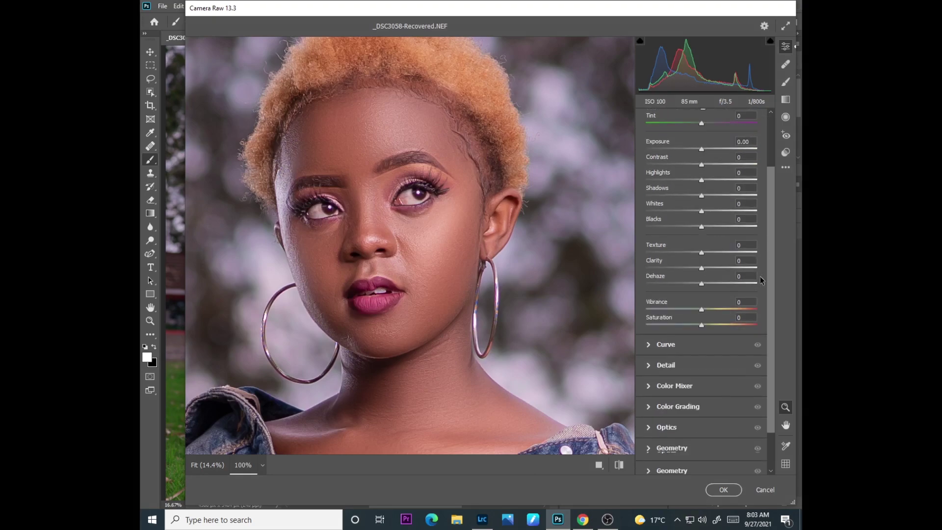
{"action": "left_click", "coordinate": [687, 459]}
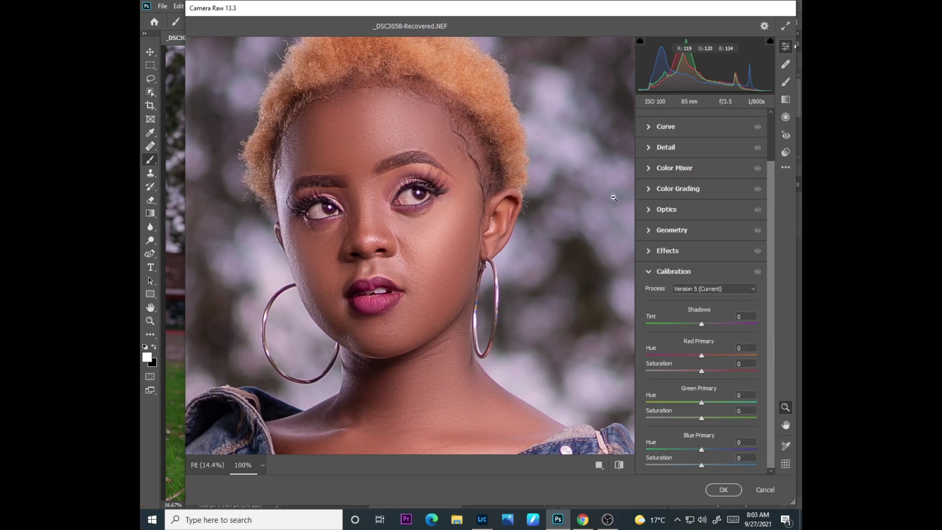
{"action": "left_click_drag", "start_coordinate": [701, 358], "coordinate": [700, 358]}
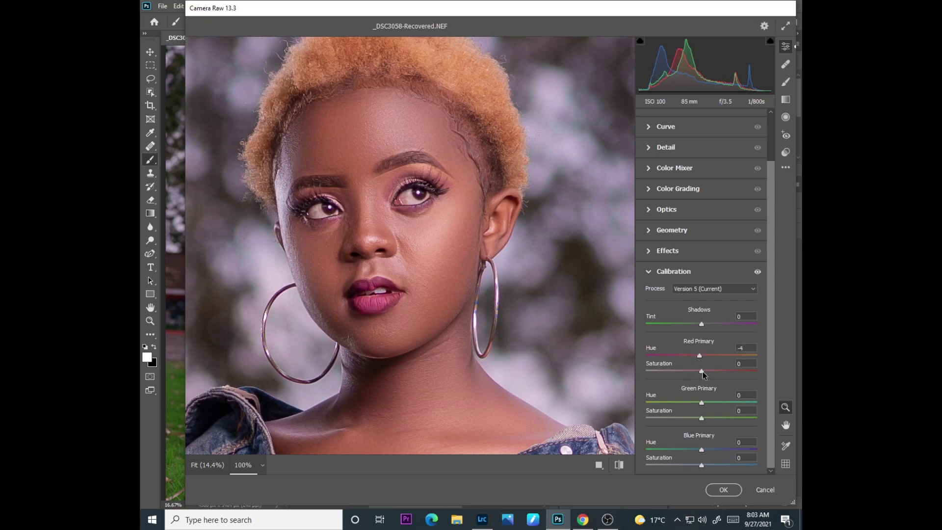
{"action": "left_click_drag", "start_coordinate": [702, 372], "coordinate": [703, 371]}
{"action": "left_click_drag", "start_coordinate": [699, 400], "coordinate": [702, 418]}
{"action": "left_click_drag", "start_coordinate": [701, 448], "coordinate": [700, 450]}
{"action": "left_click_drag", "start_coordinate": [701, 464], "coordinate": [705, 466]}
{"action": "left_click", "coordinate": [722, 489]}
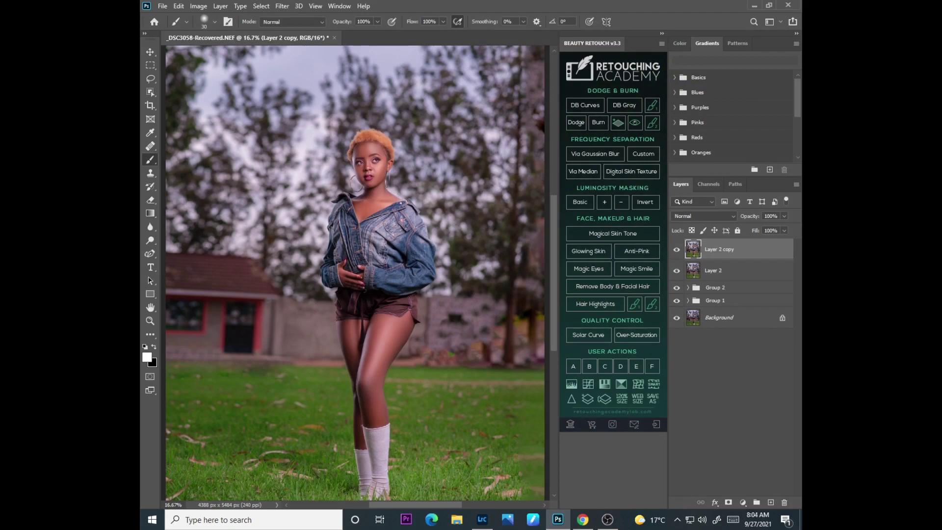
- Toggle the visibility of Layer 2 copy repeatedly to compare the photo with and without the Camera Raw color changes
{"action": "left_click", "coordinate": [677, 250]}
{"action": "left_click", "coordinate": [676, 253]}
{"action": "left_click", "coordinate": [677, 256]}
{"action": "left_click", "coordinate": [677, 259]}
{"action": "left_click", "coordinate": [677, 251]}
{"action": "left_click", "coordinate": [677, 251]}
{"action": "key", "text": "ctrl+minus"}
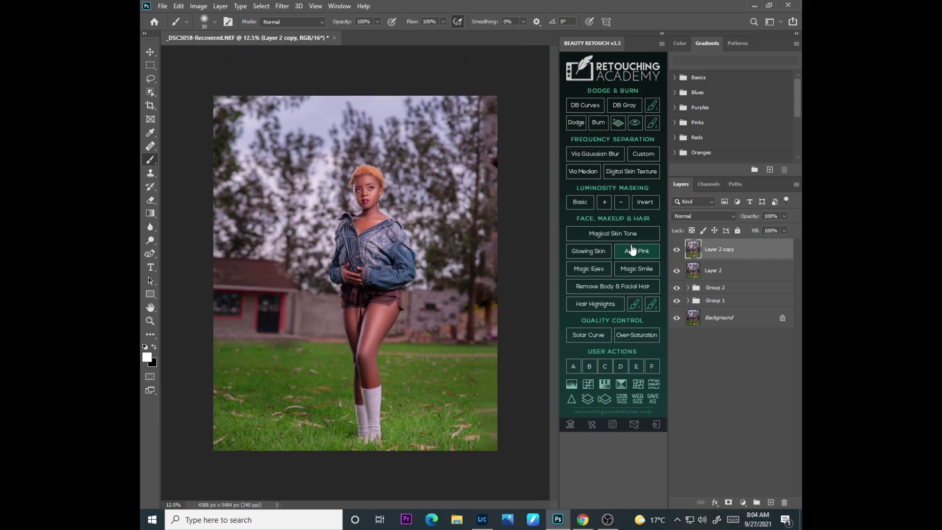
- Choose the Brush tool at 1400 px, add a layer mask to Layer 2 copy and make black the painting color
{"action": "right_click", "coordinate": [150, 160]}
{"action": "left_click", "coordinate": [184, 163]}
{"action": "key", "text": "bracketright"}
{"action": "key", "text": "bracketright"}
{"action": "key", "text": "bracketright"}
{"action": "key", "text": "bracketright"}
{"action": "key", "text": "bracketright"}
{"action": "key", "text": "bracketright"}
{"action": "key", "text": "bracketright"}
{"action": "key", "text": "bracketright"}
{"action": "key", "text": "bracketright"}
{"action": "key", "text": "bracketright"}
{"action": "key", "text": "bracketright"}
{"action": "key", "text": "bracketright"}
{"action": "key", "text": "bracketright"}
{"action": "left_click", "coordinate": [741, 459]}
{"action": "left_click_drag", "start_coordinate": [729, 255], "coordinate": [725, 279]}
{"action": "left_click", "coordinate": [728, 502]}
{"action": "key", "text": "x"}
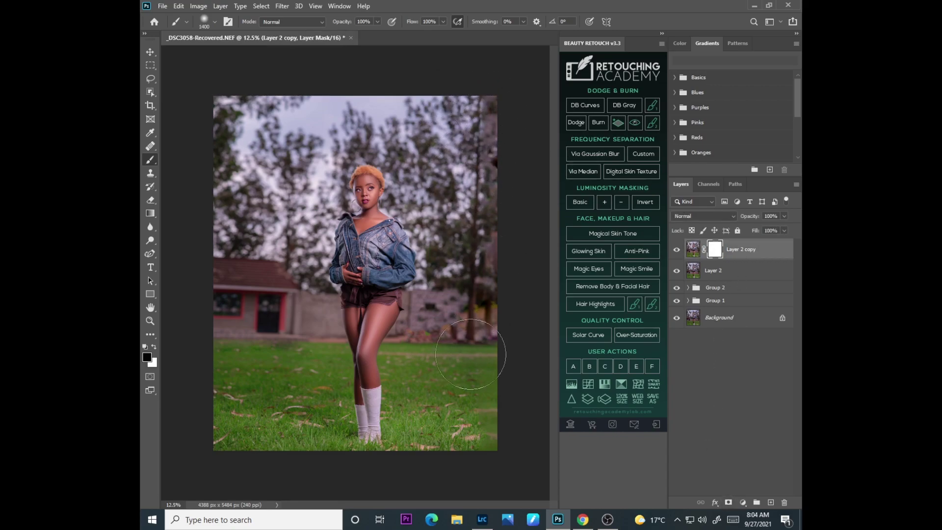
- Paint black on the Layer 2 copy mask over the background so that the color changes affect only the woman
{"action": "left_click_drag", "start_coordinate": [442, 393], "coordinate": [466, 362]}
{"action": "mouse_move", "coordinate": [463, 393]}
{"action": "left_mouse_down"}
{"action": "mouse_move", "coordinate": [482, 119]}
{"action": "mouse_move", "coordinate": [379, 49]}
{"action": "mouse_move", "coordinate": [263, 95]}
{"action": "mouse_move", "coordinate": [237, 372]}
{"action": "mouse_move", "coordinate": [291, 480]}
{"action": "mouse_move", "coordinate": [307, 459]}
{"action": "left_mouse_up"}
{"action": "key", "text": "ctrl+plus"}
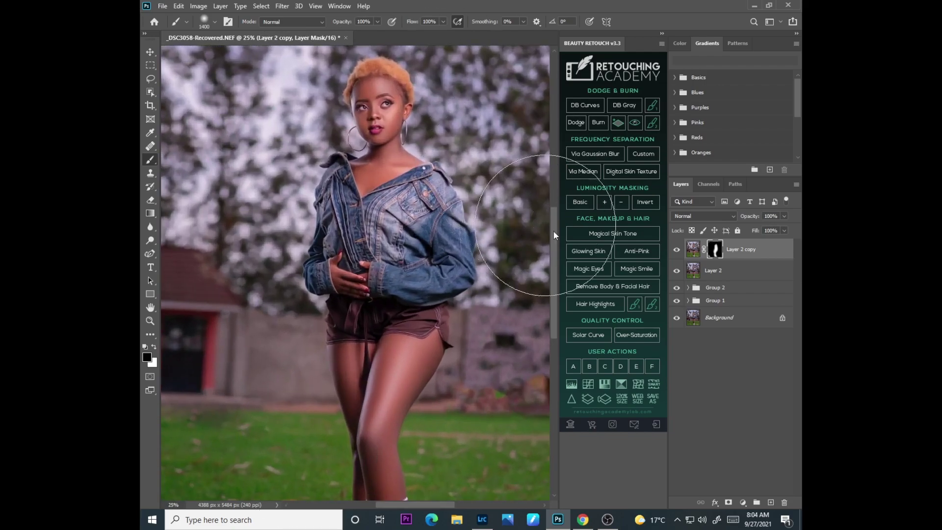
{"action": "key", "text": "ctrl+minus"}
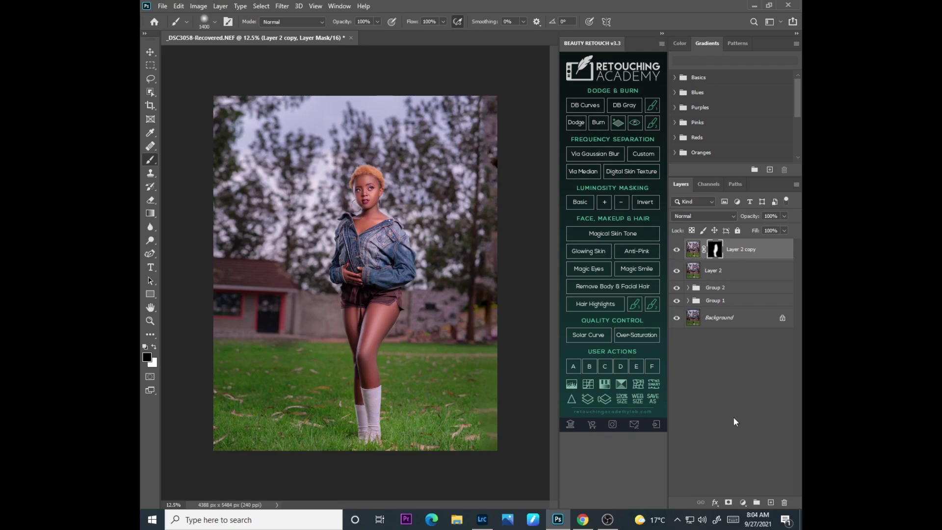
- Add a Black & White adjustment layer with default settings above Layer 2 copy and look over the portrait in monochrome
{"action": "left_click", "coordinate": [743, 502]}
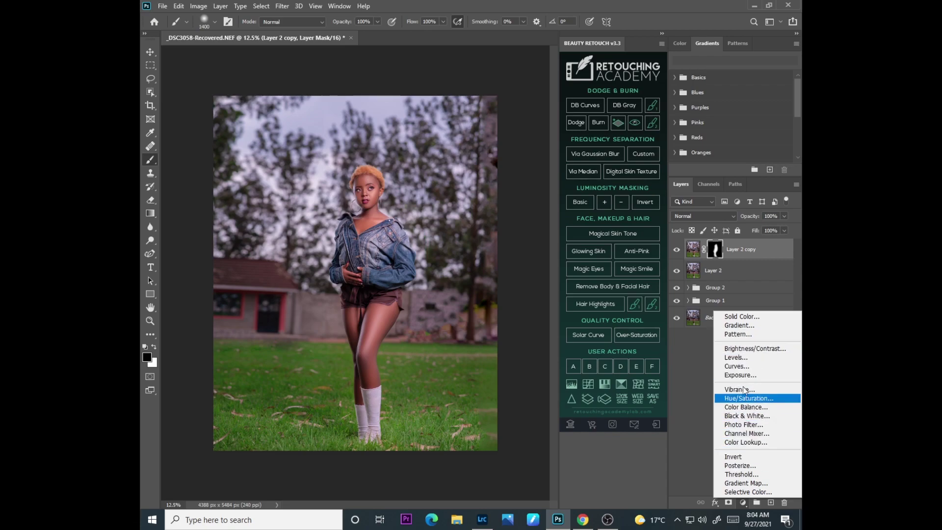
{"action": "left_click", "coordinate": [742, 415]}
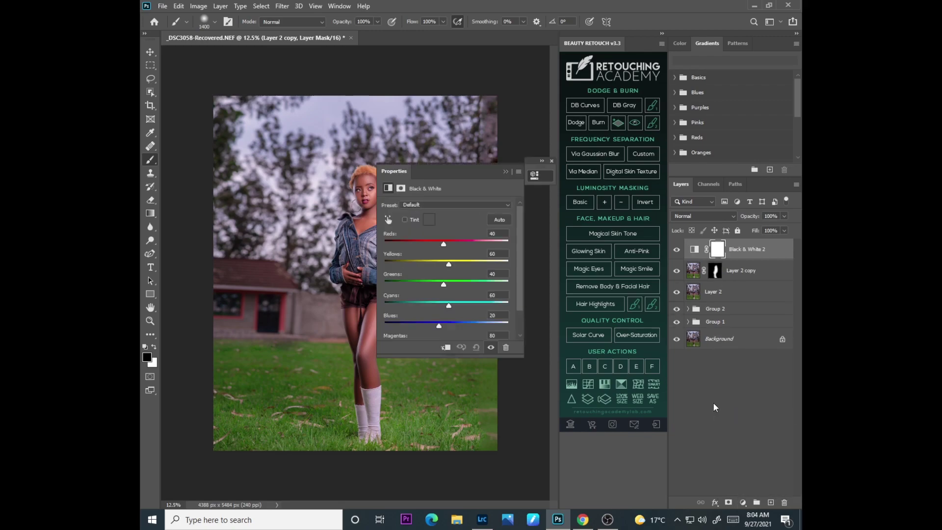
{"action": "left_click", "coordinate": [505, 171]}
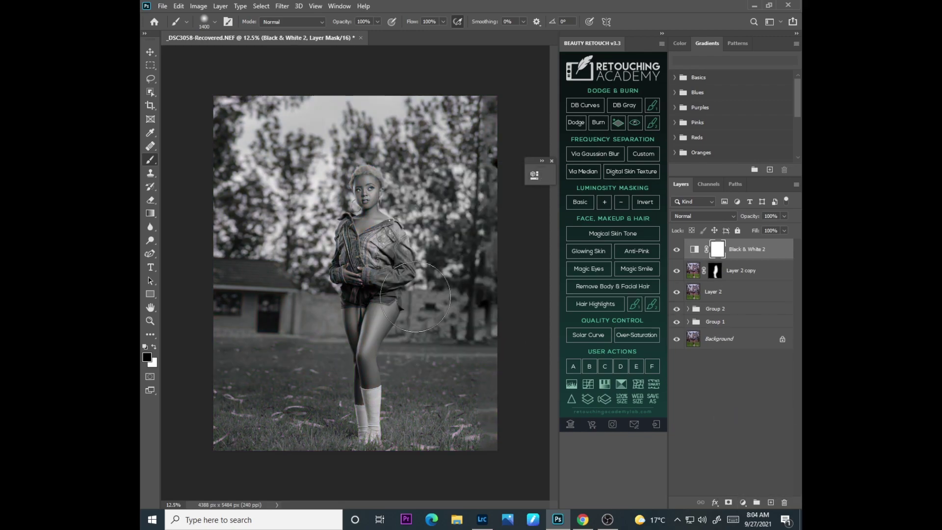
{"action": "key", "text": "ctrl+plus"}
{"action": "left_click_drag", "start_coordinate": [554, 295], "coordinate": [553, 333]}
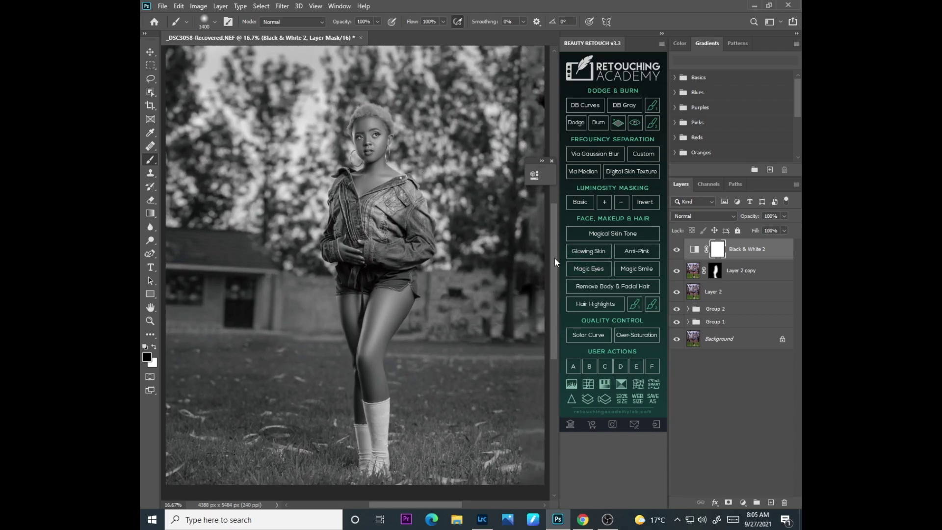
{"action": "scroll", "coordinate": [555, 259], "scroll_direction": "up", "scroll_amount": 2}
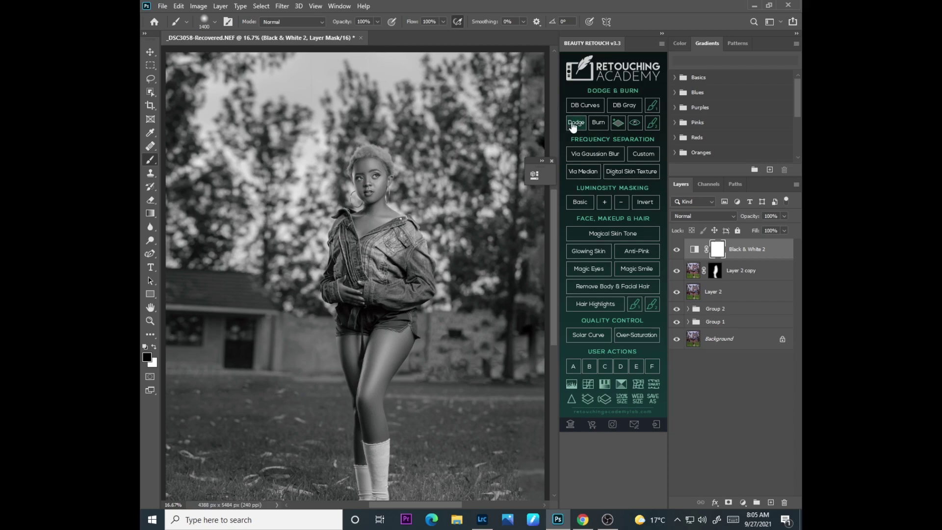
{"action": "mouse_move", "coordinate": [554, 228]}
{"action": "left_mouse_down"}
{"action": "mouse_move", "coordinate": [552, 280]}
{"action": "mouse_move", "coordinate": [553, 234]}
{"action": "left_mouse_up"}
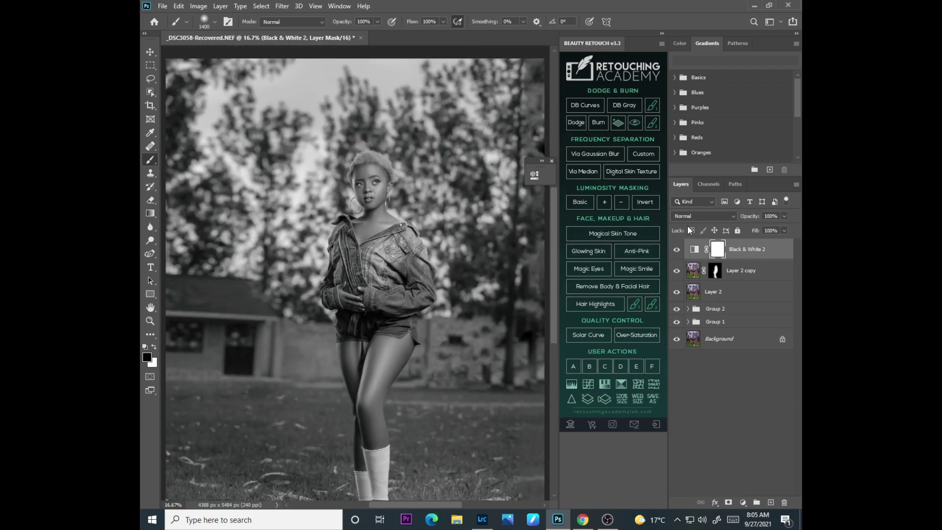
- Set the Black & White layer's blend mode to Multiply and its opacity to 9%
{"action": "left_click", "coordinate": [705, 216]}
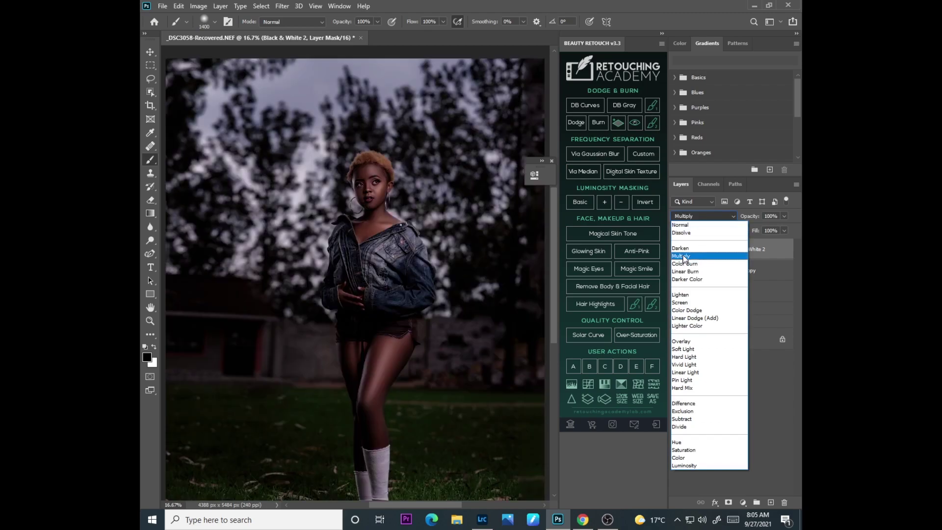
{"action": "left_click", "coordinate": [684, 255]}
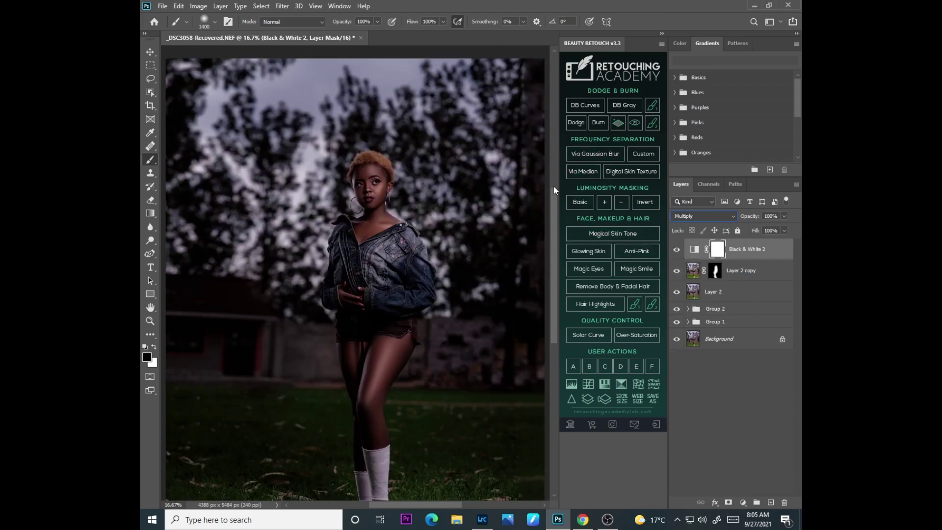
{"action": "mouse_move", "coordinate": [554, 186]}
{"action": "left_mouse_down"}
{"action": "mouse_move", "coordinate": [551, 226]}
{"action": "mouse_move", "coordinate": [552, 216]}
{"action": "left_mouse_up"}
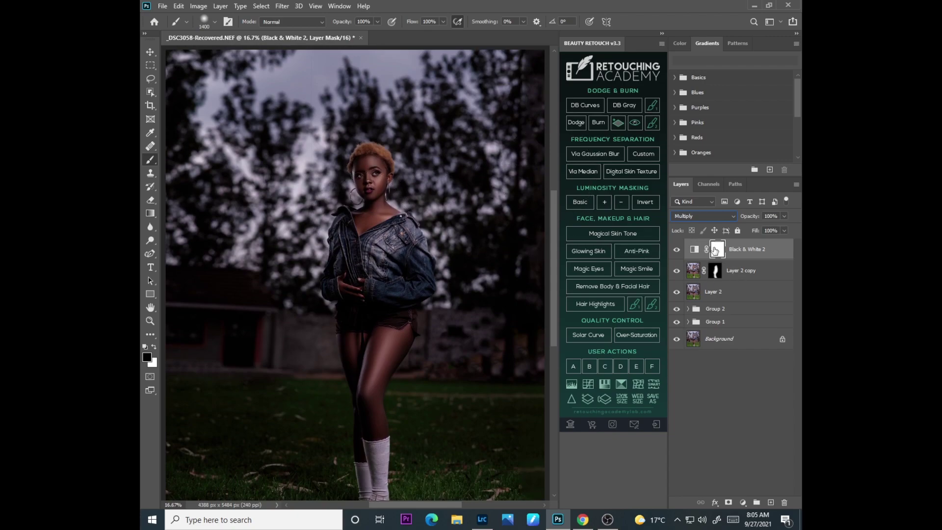
{"action": "left_click", "coordinate": [784, 216]}
{"action": "left_click_drag", "start_coordinate": [748, 226], "coordinate": [741, 227]}
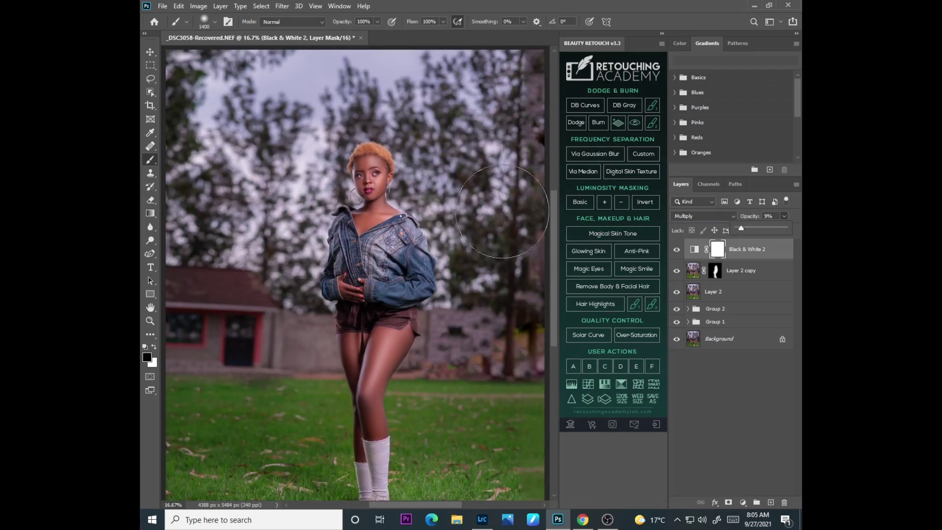
{"action": "key", "text": "ctrl+minus"}
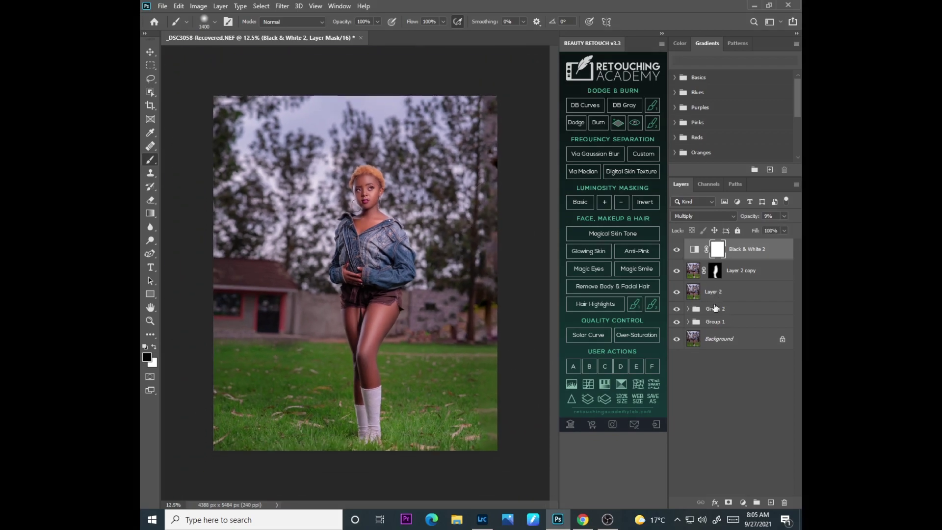
- Paint the background around the woman black on the Black & White layer's mask, and set the layer's opacity to 14%
{"action": "left_click", "coordinate": [743, 502]}
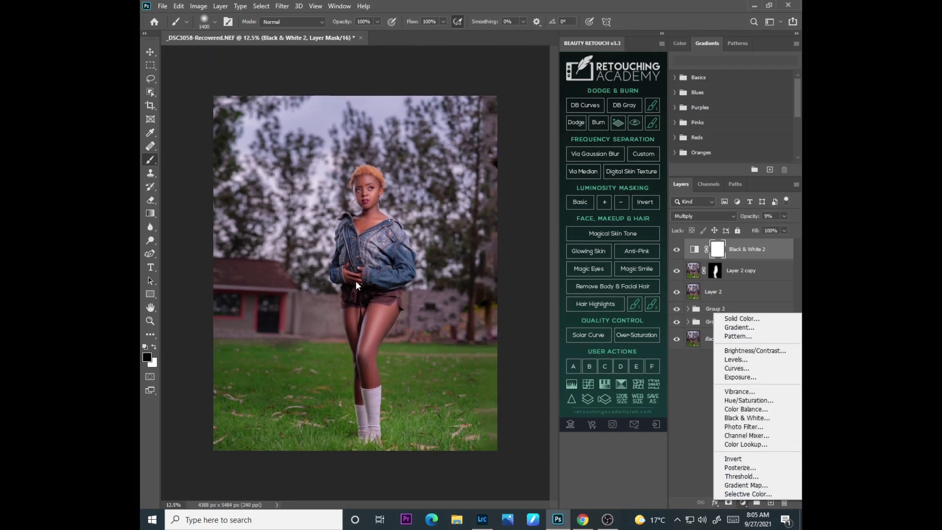
{"action": "left_click", "coordinate": [147, 357]}
{"action": "left_click", "coordinate": [147, 357]}
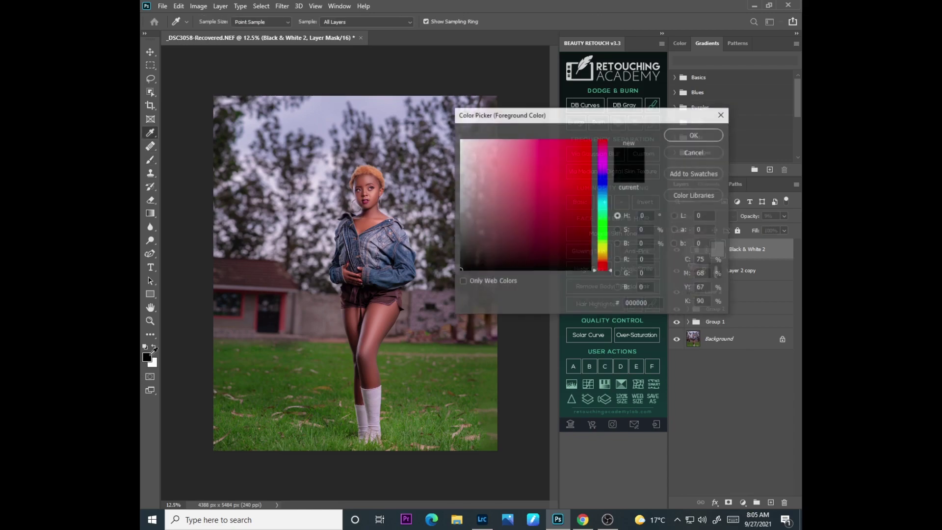
{"action": "left_click", "coordinate": [694, 134]}
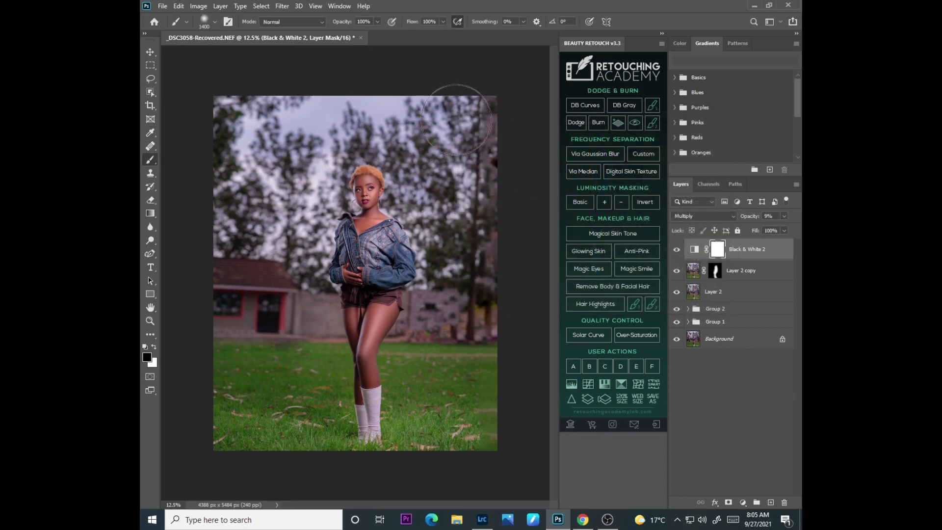
{"action": "mouse_move", "coordinate": [452, 177]}
{"action": "left_mouse_down"}
{"action": "mouse_move", "coordinate": [456, 115]}
{"action": "mouse_move", "coordinate": [498, 214]}
{"action": "mouse_move", "coordinate": [484, 307]}
{"action": "mouse_move", "coordinate": [452, 375]}
{"action": "mouse_move", "coordinate": [473, 415]}
{"action": "mouse_move", "coordinate": [456, 329]}
{"action": "mouse_move", "coordinate": [493, 210]}
{"action": "mouse_move", "coordinate": [439, 92]}
{"action": "mouse_move", "coordinate": [380, 72]}
{"action": "mouse_move", "coordinate": [349, 82]}
{"action": "mouse_move", "coordinate": [318, 118]}
{"action": "mouse_move", "coordinate": [263, 245]}
{"action": "mouse_move", "coordinate": [263, 266]}
{"action": "mouse_move", "coordinate": [300, 344]}
{"action": "mouse_move", "coordinate": [296, 450]}
{"action": "mouse_move", "coordinate": [261, 338]}
{"action": "mouse_move", "coordinate": [248, 349]}
{"action": "mouse_move", "coordinate": [275, 474]}
{"action": "mouse_move", "coordinate": [269, 160]}
{"action": "mouse_move", "coordinate": [233, 116]}
{"action": "mouse_move", "coordinate": [244, 155]}
{"action": "mouse_move", "coordinate": [260, 121]}
{"action": "mouse_move", "coordinate": [342, 111]}
{"action": "mouse_move", "coordinate": [450, 155]}
{"action": "mouse_move", "coordinate": [493, 151]}
{"action": "mouse_move", "coordinate": [441, 153]}
{"action": "mouse_move", "coordinate": [484, 203]}
{"action": "mouse_move", "coordinate": [399, 416]}
{"action": "mouse_move", "coordinate": [432, 470]}
{"action": "mouse_move", "coordinate": [479, 472]}
{"action": "mouse_move", "coordinate": [499, 258]}
{"action": "mouse_move", "coordinate": [463, 90]}
{"action": "mouse_move", "coordinate": [262, 133]}
{"action": "mouse_move", "coordinate": [208, 220]}
{"action": "mouse_move", "coordinate": [290, 390]}
{"action": "mouse_move", "coordinate": [420, 452]}
{"action": "left_mouse_up"}
{"action": "left_click", "coordinate": [783, 215]}
{"action": "left_click_drag", "start_coordinate": [757, 227], "coordinate": [753, 224]}
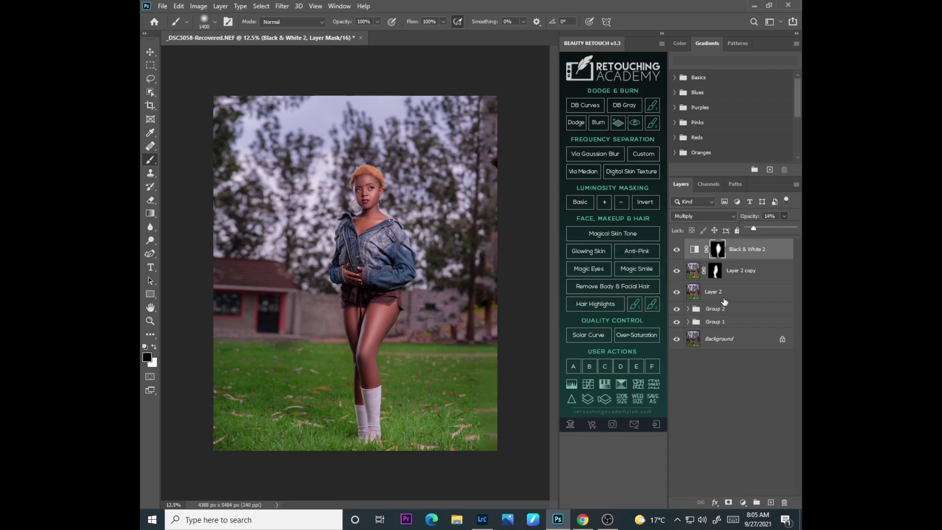
- Delete the Black & White adjustment layer and the masked Layer 2 copy
{"action": "key", "text": "Delete"}
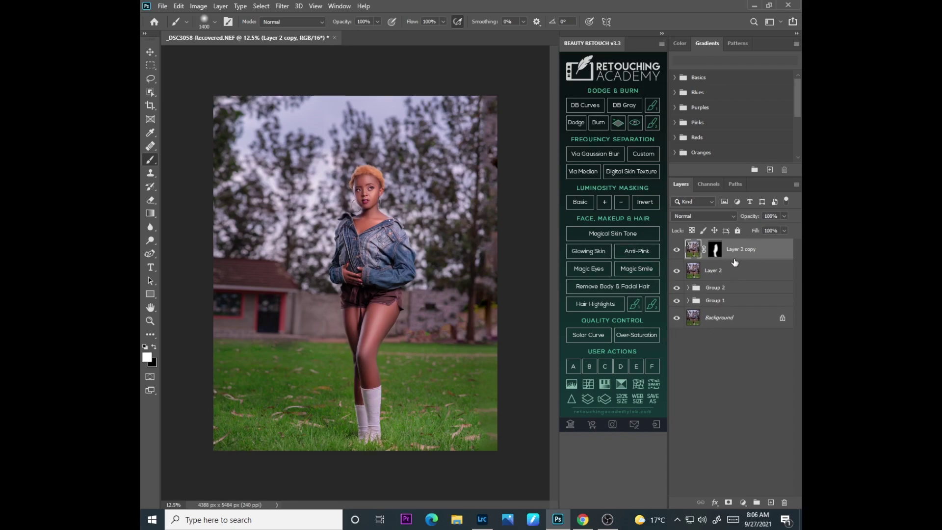
{"action": "key", "text": "Delete"}
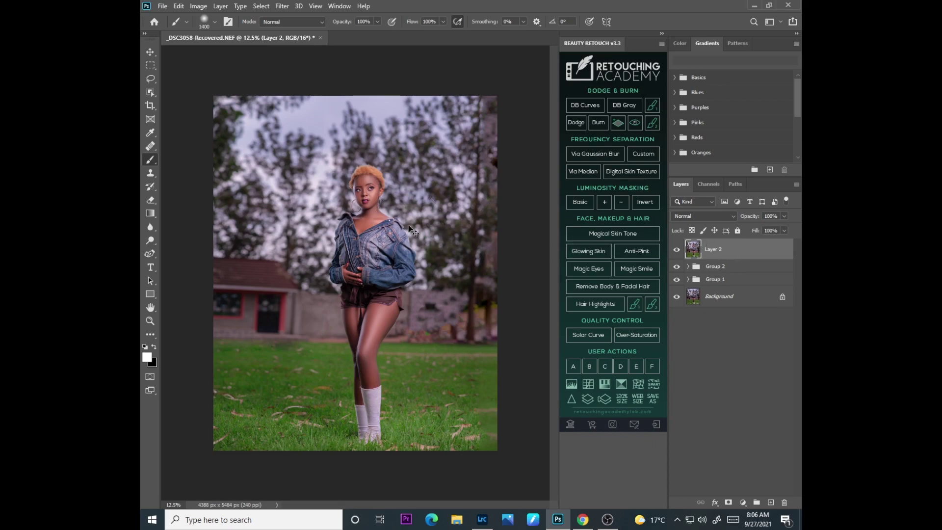
{"action": "key", "text": "ctrl+plus"}
{"action": "key", "text": "ctrl+plus"}
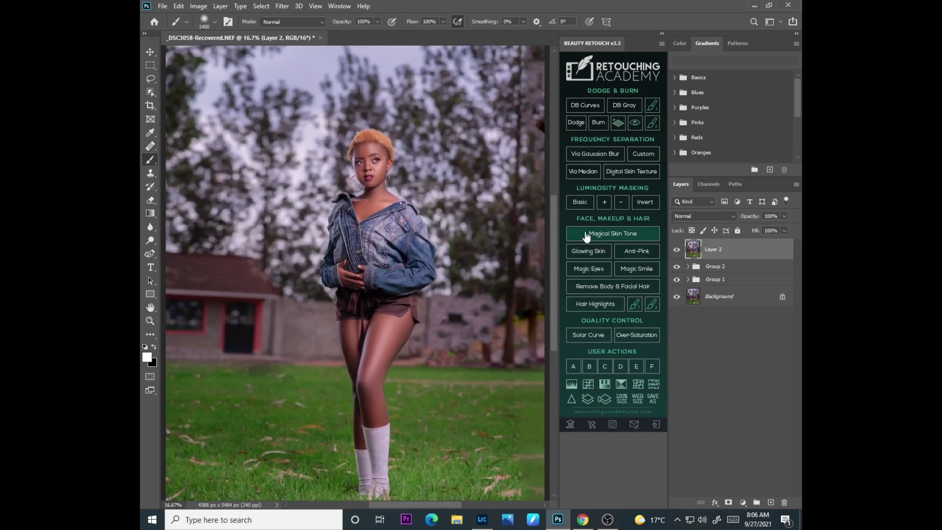
{"action": "key", "text": "bracketleft"}
{"action": "key", "text": "bracketleft"}
{"action": "key", "text": "bracketleft"}
{"action": "key", "text": "bracketleft"}
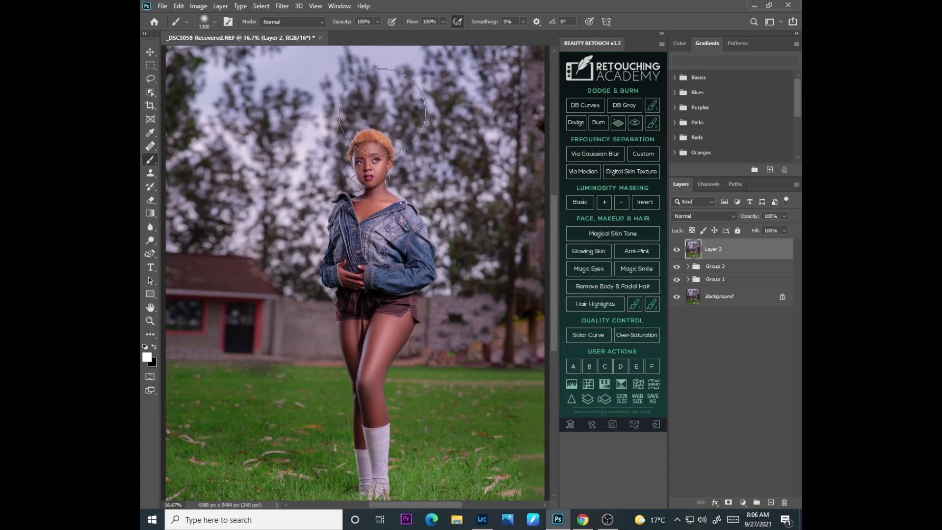
{"action": "key", "text": "bracketleft"}
{"action": "key", "text": "bracketleft"}
{"action": "key", "text": "bracketleft"}
{"action": "key", "text": "ctrl+minus"}
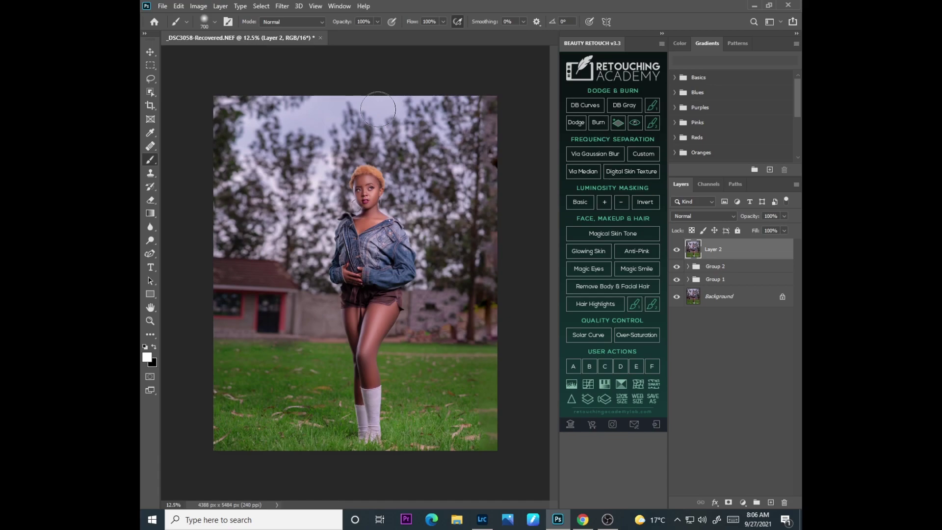
{"action": "key", "text": "ctrl+plus"}
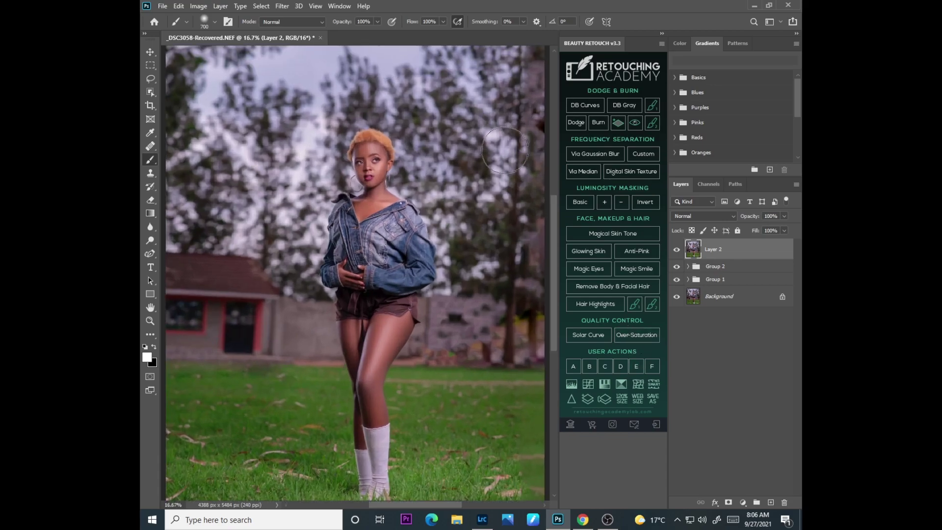
{"action": "left_click", "coordinate": [740, 501]}
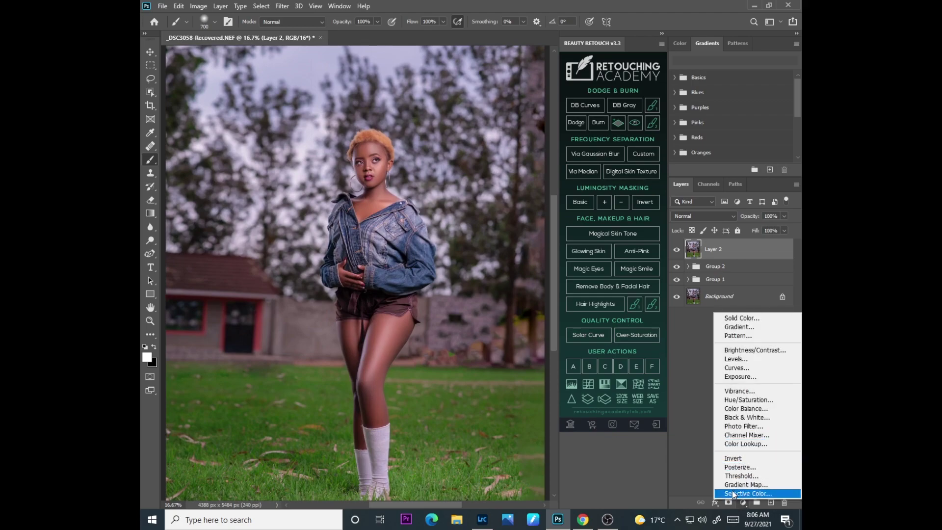
{"action": "left_click", "coordinate": [734, 485]}
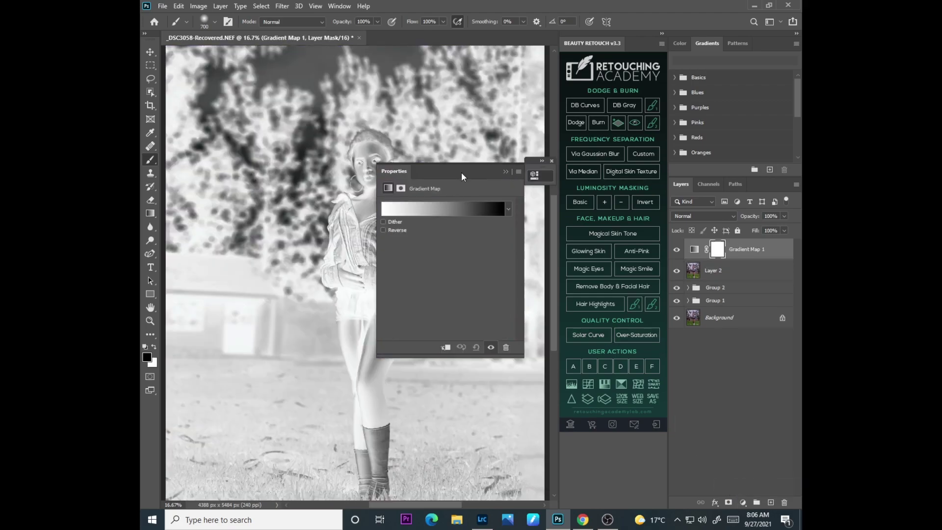
{"action": "left_click", "coordinate": [506, 171]}
{"action": "key", "text": "ctrl+z"}
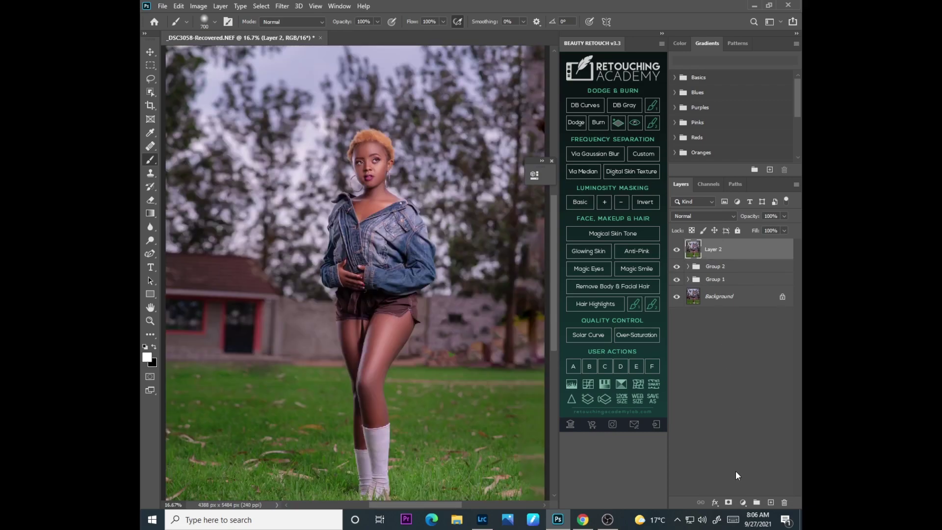
- Add a Selective Color adjustment layer above Layer 2 and set its Yellows to cyan -17, magenta -11 and yellow +12, fine-tuning black
{"action": "left_click", "coordinate": [742, 501]}
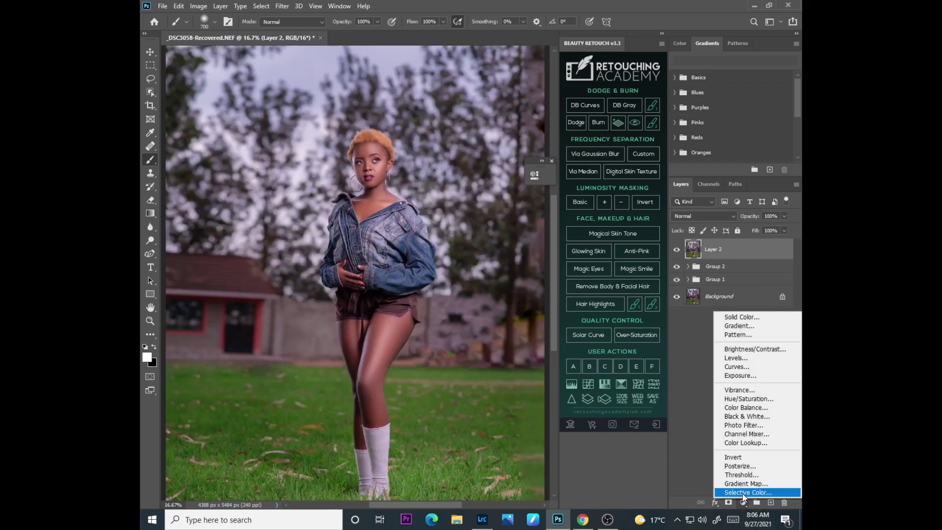
{"action": "left_click", "coordinate": [745, 492]}
{"action": "left_click_drag", "start_coordinate": [478, 173], "coordinate": [517, 149]}
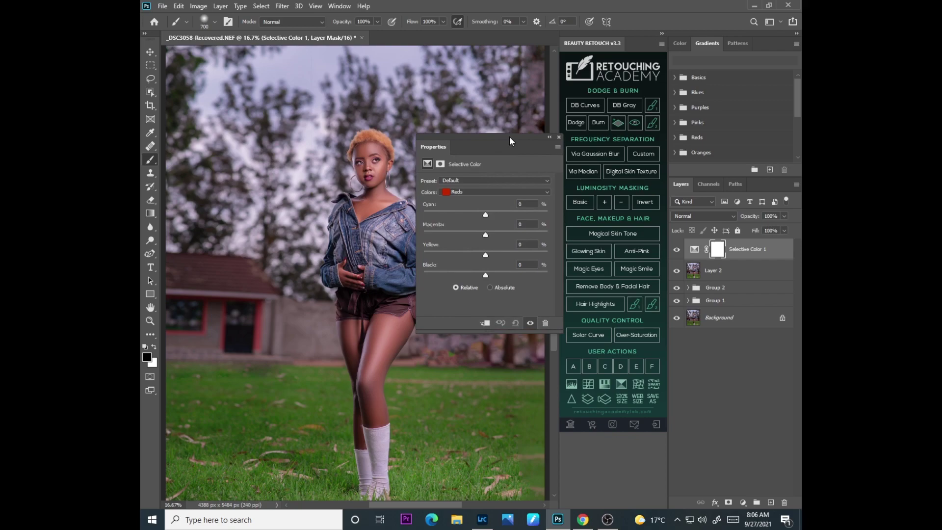
{"action": "left_click", "coordinate": [463, 191]}
{"action": "left_click", "coordinate": [470, 204]}
{"action": "left_click_drag", "start_coordinate": [485, 215], "coordinate": [478, 215]}
{"action": "left_click_drag", "start_coordinate": [476, 218], "coordinate": [474, 217]}
{"action": "left_click_drag", "start_coordinate": [486, 276], "coordinate": [487, 276]}
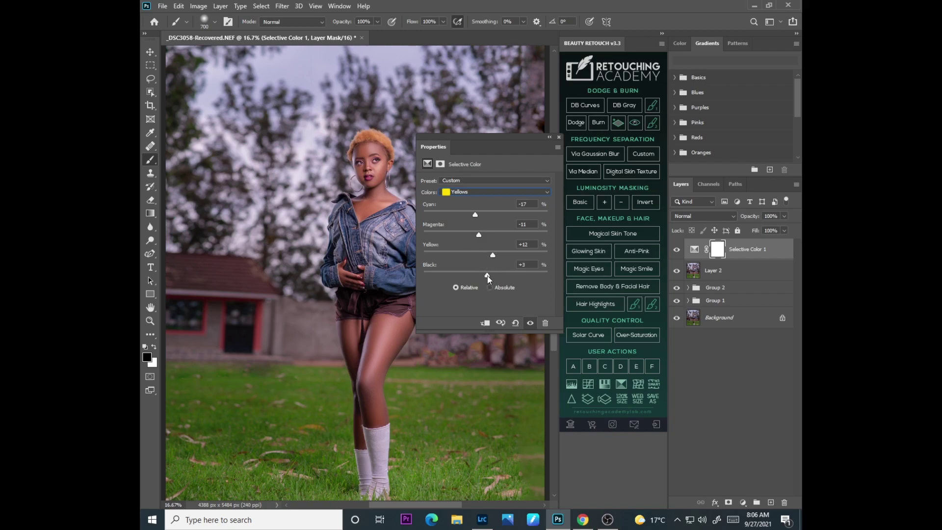
- Adjust the Greens in Selective Color 1, tuning cyan and magenta and strongly reducing yellow to give the grass a cooler, muted green
{"action": "left_click", "coordinate": [482, 192]}
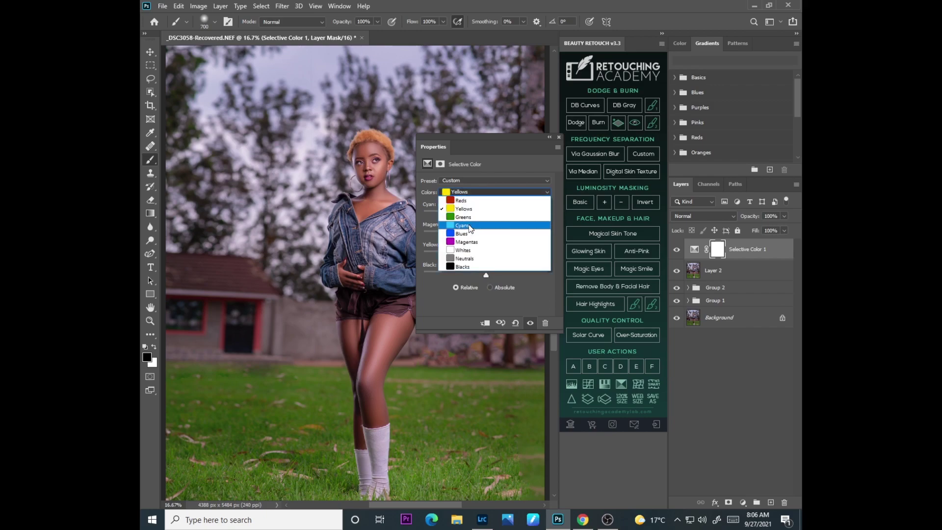
{"action": "left_click", "coordinate": [471, 218]}
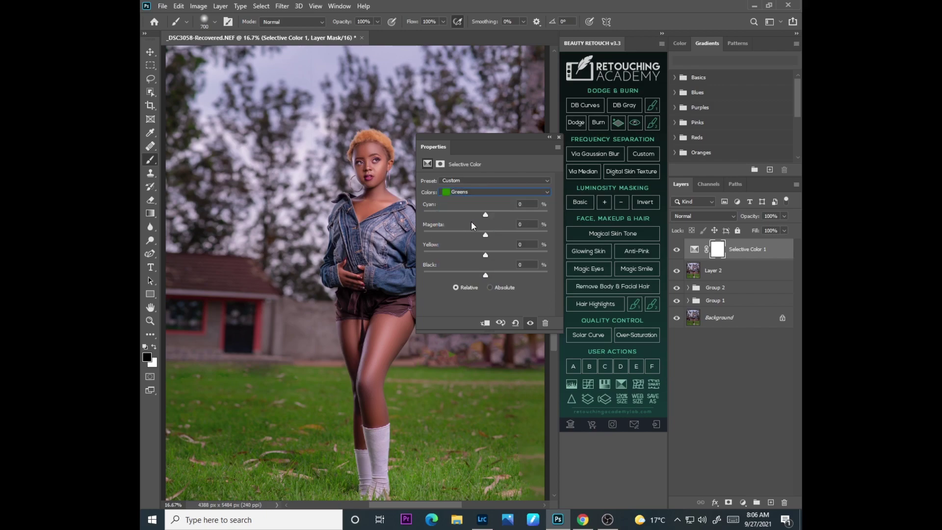
{"action": "left_click_drag", "start_coordinate": [469, 214], "coordinate": [414, 220]}
{"action": "mouse_move", "coordinate": [548, 215]}
{"action": "left_mouse_down"}
{"action": "mouse_move", "coordinate": [471, 215]}
{"action": "mouse_move", "coordinate": [540, 214]}
{"action": "left_mouse_up"}
{"action": "left_click_drag", "start_coordinate": [485, 234], "coordinate": [432, 237]}
{"action": "left_click_drag", "start_coordinate": [435, 236], "coordinate": [489, 234]}
{"action": "left_click_drag", "start_coordinate": [481, 255], "coordinate": [460, 256]}
- Set black to -4 for the Blacks in Selective Color 1 and fine-tune their yellow
{"action": "left_click", "coordinate": [470, 194]}
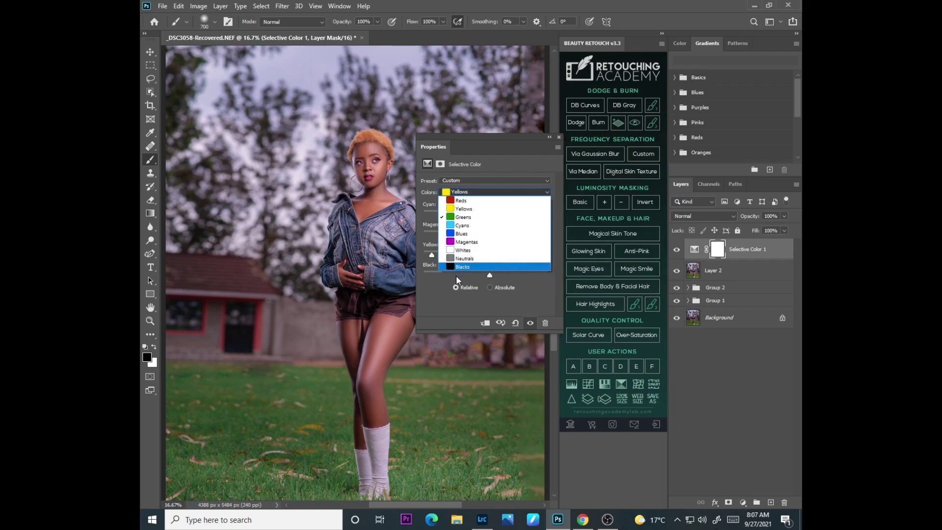
{"action": "left_click", "coordinate": [461, 270]}
{"action": "left_click_drag", "start_coordinate": [485, 276], "coordinate": [484, 274]}
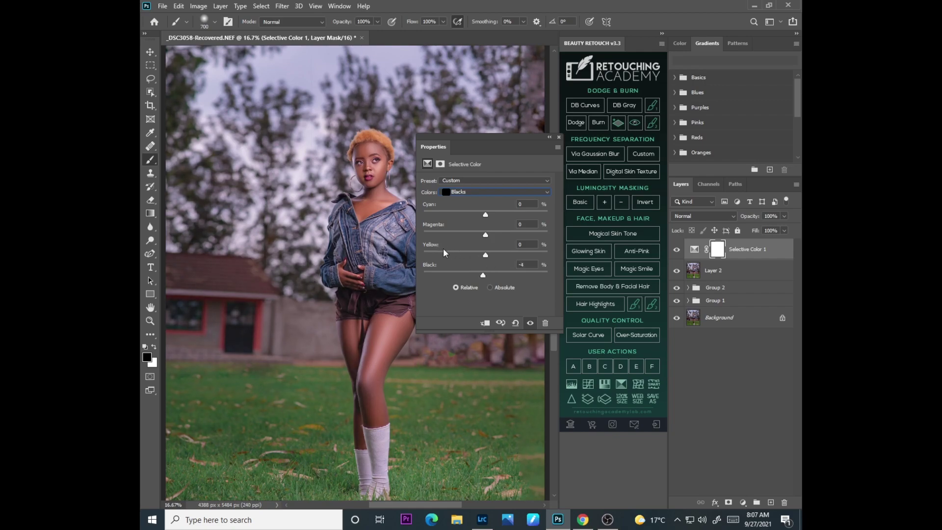
{"action": "left_click_drag", "start_coordinate": [485, 255], "coordinate": [483, 254]}
- Adjust the Whites in Selective Color 1, slightly reducing cyan, magenta and yellow and slightly raising black
{"action": "left_click", "coordinate": [474, 192]}
{"action": "left_click", "coordinate": [464, 245]}
{"action": "left_click_drag", "start_coordinate": [484, 214], "coordinate": [481, 214]}
{"action": "left_click_drag", "start_coordinate": [483, 230], "coordinate": [479, 233]}
{"action": "left_click_drag", "start_coordinate": [484, 253], "coordinate": [473, 255]}
{"action": "left_click_drag", "start_coordinate": [486, 276], "coordinate": [488, 274]}
- Set cyan to -8 for the Reds in Selective Color 1 and slightly raise their yellow
{"action": "left_click", "coordinate": [469, 192]}
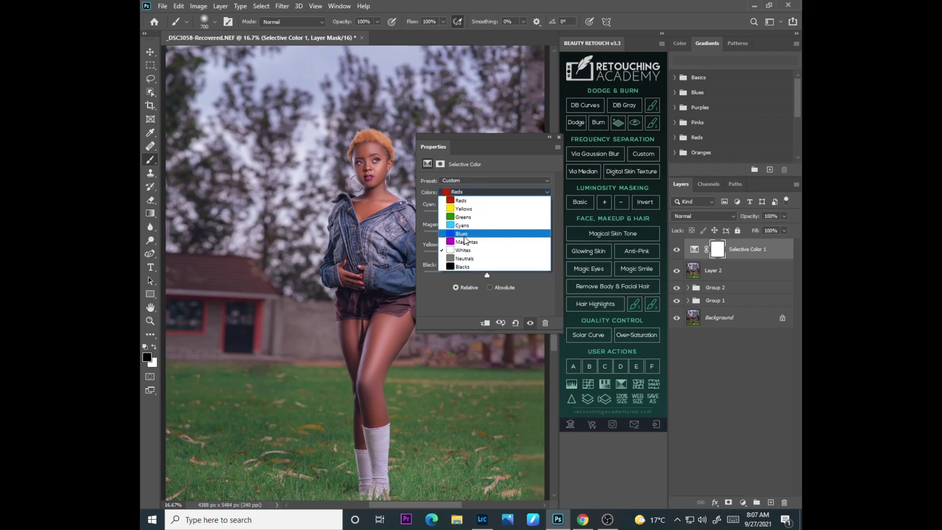
{"action": "left_click", "coordinate": [478, 200]}
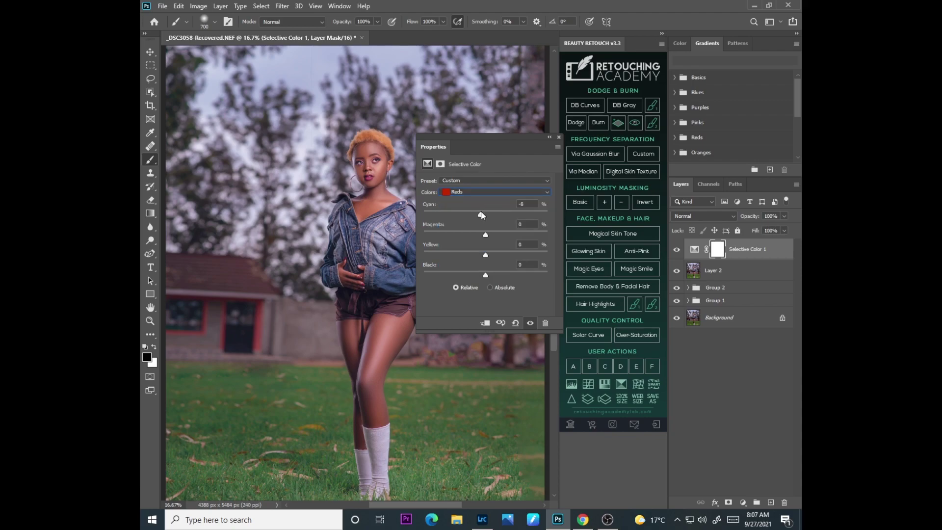
{"action": "left_click_drag", "start_coordinate": [489, 251], "coordinate": [487, 252]}
{"action": "left_click", "coordinate": [550, 137]}
- Compare the portrait with and without Selective Color 1, and examine the woman's skin up close and in the full frame
{"action": "key", "text": "ctrl+minus"}
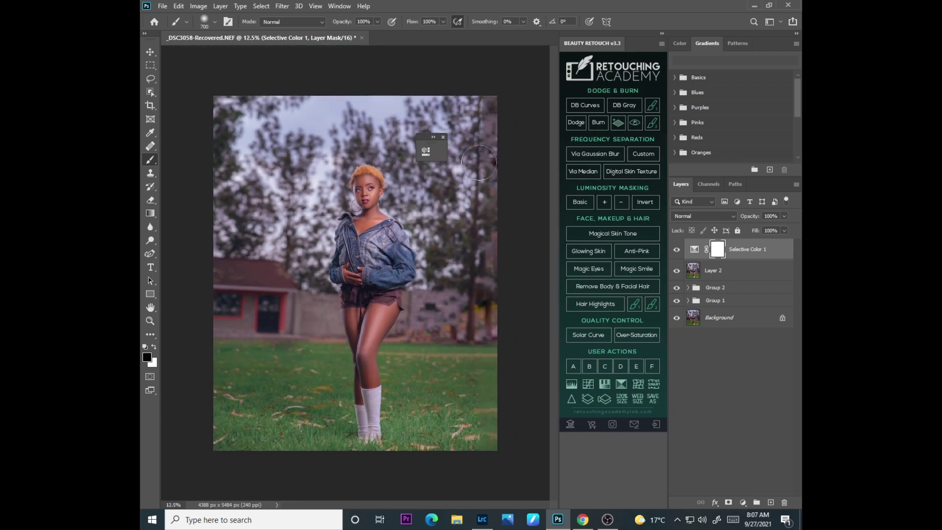
{"action": "left_click", "coordinate": [678, 253]}
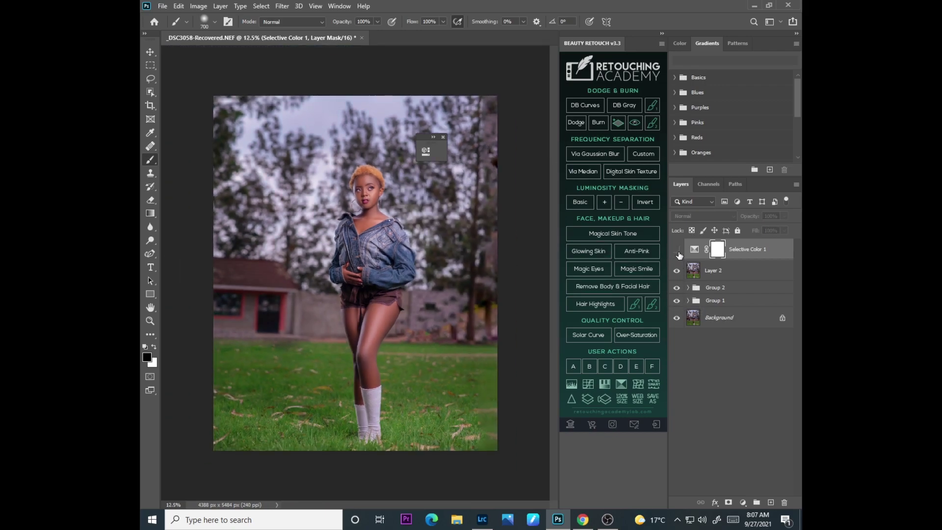
{"action": "left_click", "coordinate": [678, 253]}
{"action": "left_click", "coordinate": [681, 254]}
{"action": "left_click", "coordinate": [679, 252]}
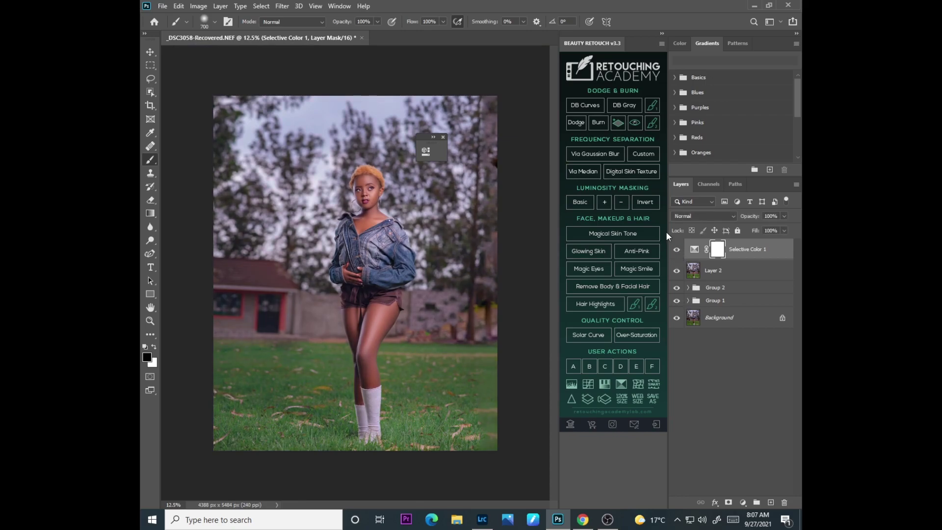
{"action": "key", "text": "ctrl+plus"}
{"action": "key", "text": "ctrl+plus"}
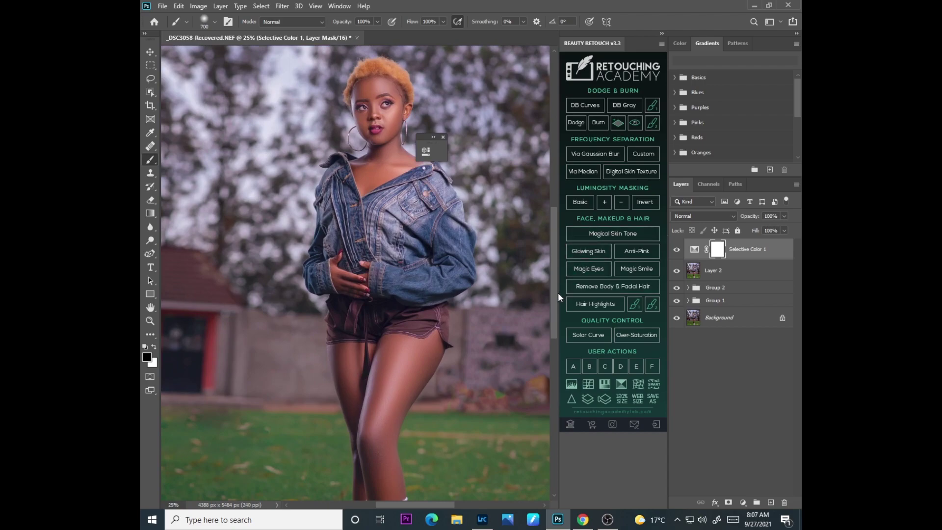
{"action": "mouse_move", "coordinate": [557, 292]}
{"action": "left_mouse_down"}
{"action": "mouse_move", "coordinate": [545, 357]}
{"action": "mouse_move", "coordinate": [560, 256]}
{"action": "mouse_move", "coordinate": [555, 346]}
{"action": "mouse_move", "coordinate": [555, 280]}
{"action": "left_mouse_up"}
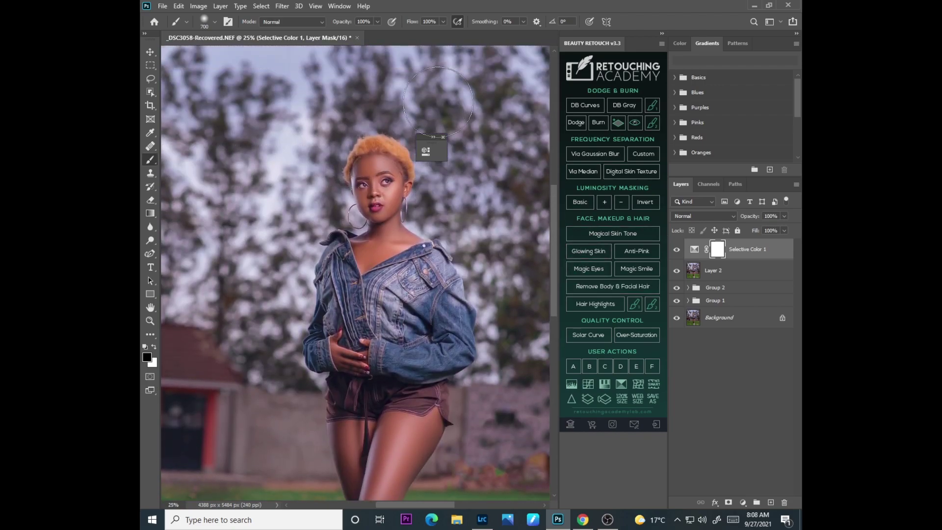
{"action": "key", "text": "ctrl+minus"}
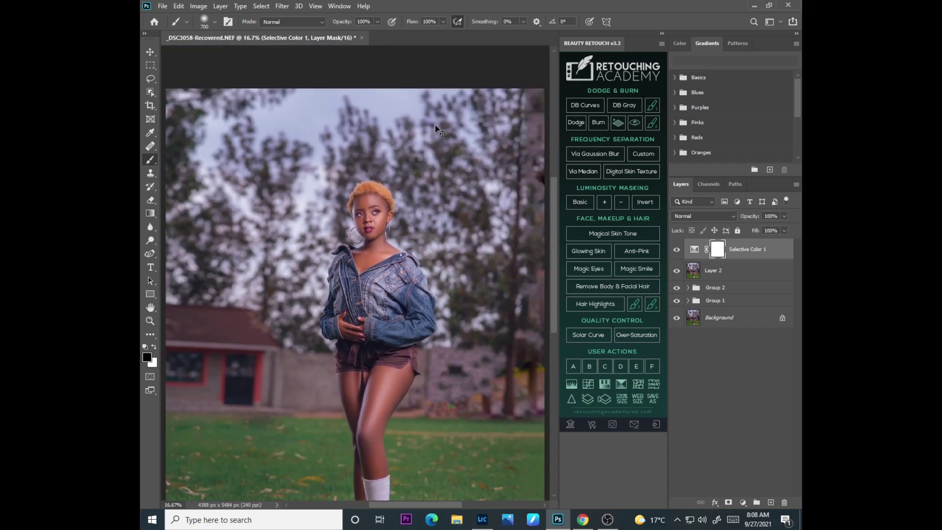
{"action": "key", "text": "ctrl+minus"}
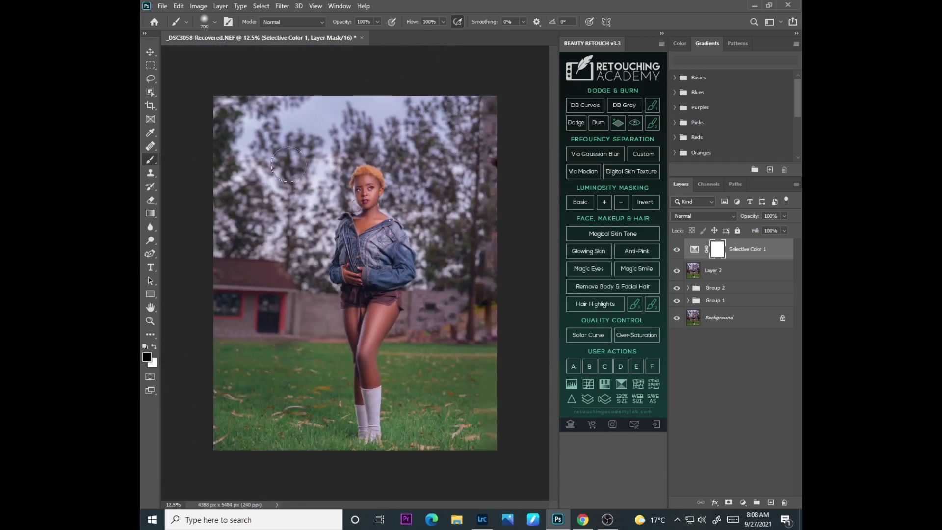
{"action": "key", "text": "ctrl+plus"}
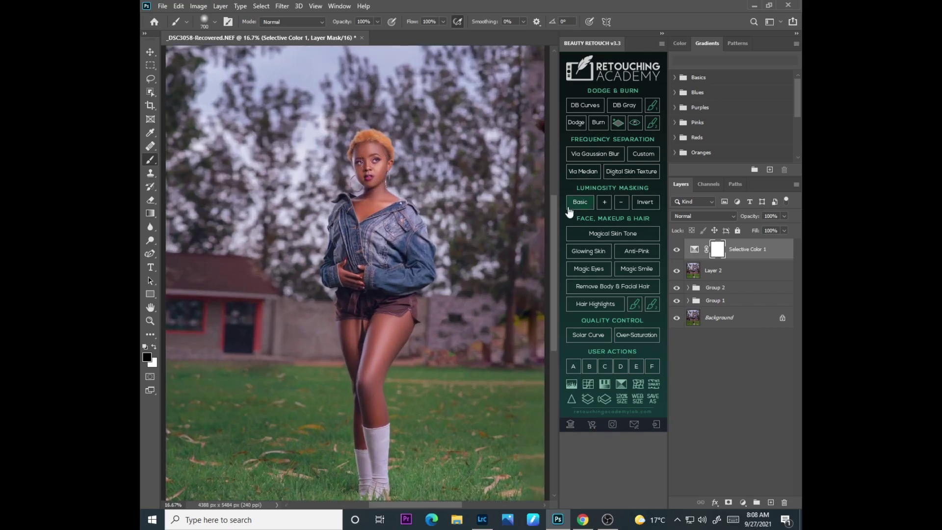
{"action": "mouse_move", "coordinate": [557, 230]}
{"action": "left_mouse_down"}
{"action": "mouse_move", "coordinate": [557, 205]}
{"action": "mouse_move", "coordinate": [558, 281]}
{"action": "mouse_move", "coordinate": [557, 195]}
{"action": "mouse_move", "coordinate": [555, 203]}
{"action": "left_mouse_up"}
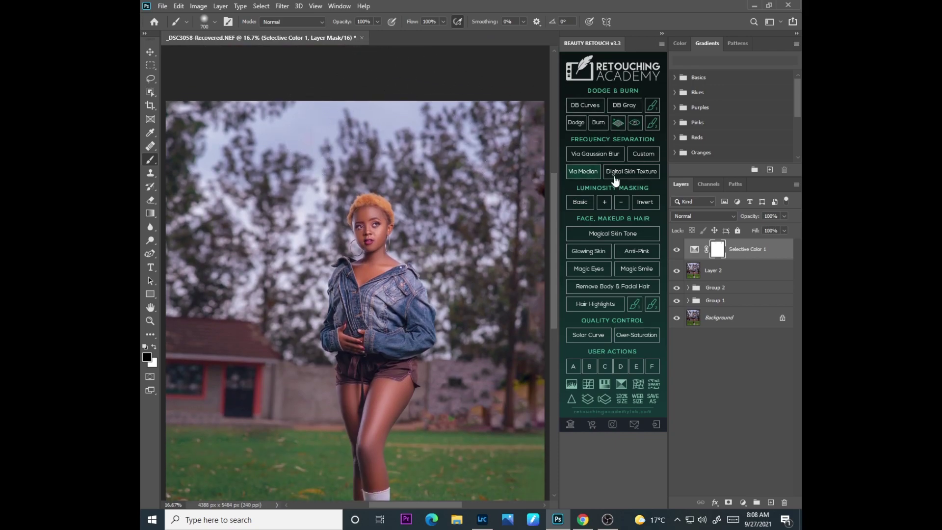
- Add a second Selective Color adjustment layer and set its Blues to cyan +40, magenta -25 and yellow -2
{"action": "left_click", "coordinate": [743, 502]}
{"action": "left_click", "coordinate": [737, 484]}
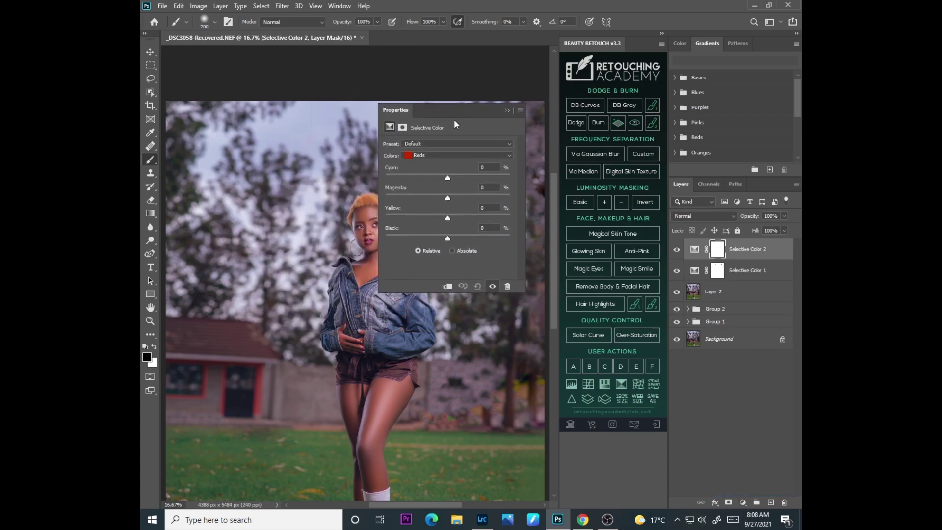
{"action": "left_click", "coordinate": [428, 154]}
{"action": "left_click", "coordinate": [431, 203]}
{"action": "left_click_drag", "start_coordinate": [448, 178], "coordinate": [447, 217]}
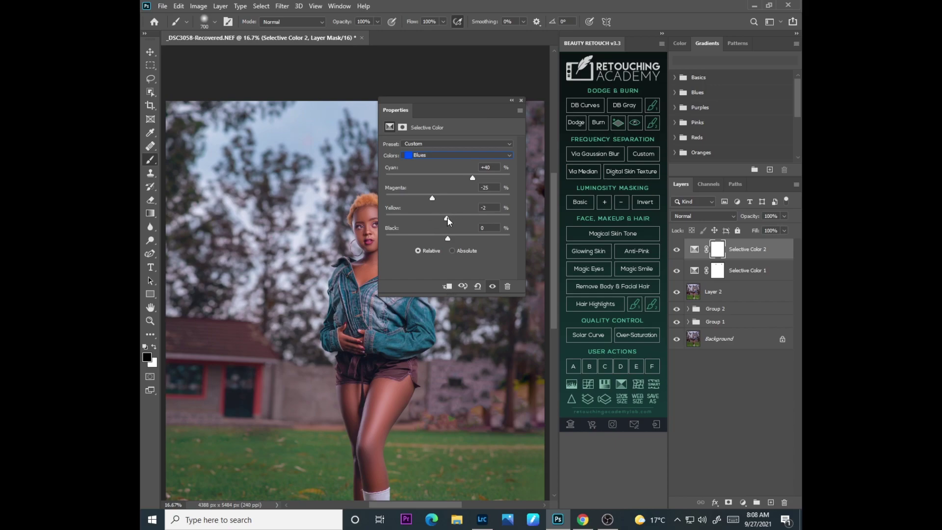
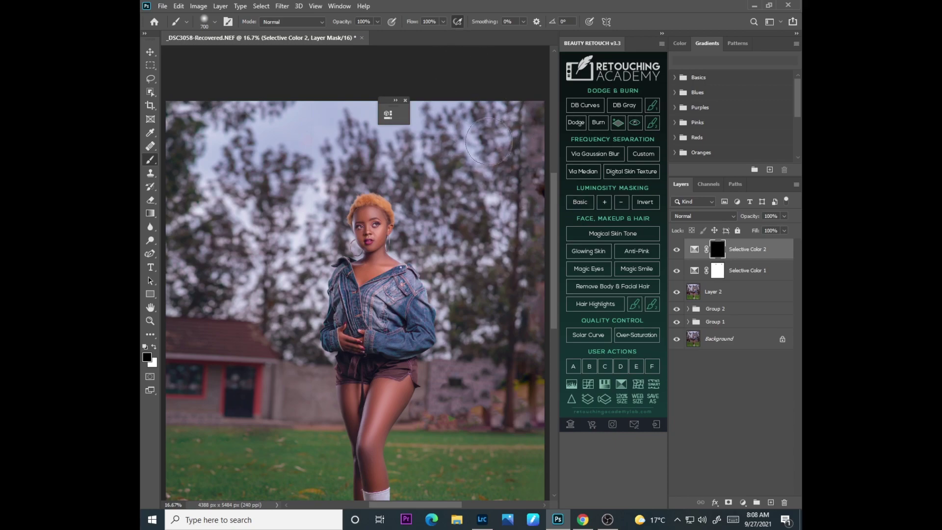
- Invert the Selective Color 2 mask to black and paint white over the sky and upper trees with a 1000 px brush
{"action": "key", "text": "bracketright"}
{"action": "key", "text": "bracketright"}
{"action": "key", "text": "bracketright"}
{"action": "key", "text": "x"}
{"action": "left_click_drag", "start_coordinate": [534, 87], "coordinate": [220, 88]}
{"action": "key", "text": "ctrl+minus"}
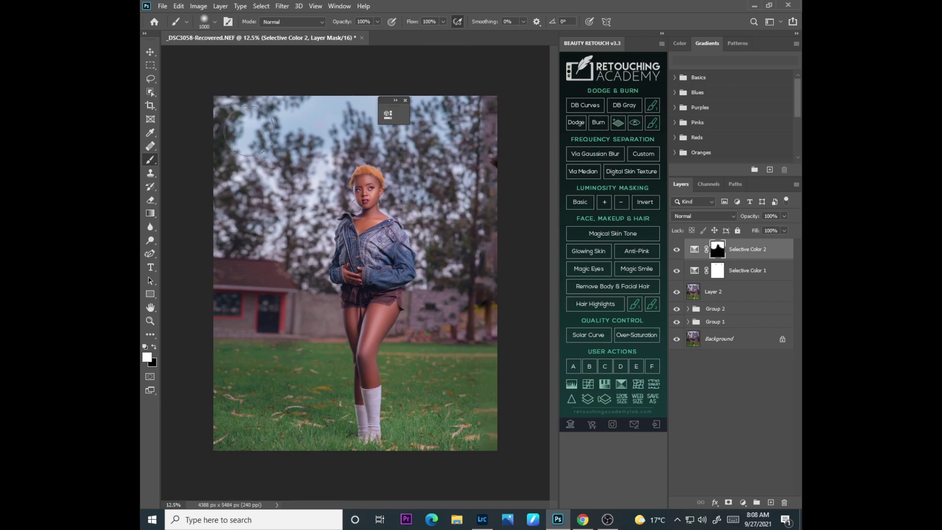
{"action": "left_click", "coordinate": [405, 101]}
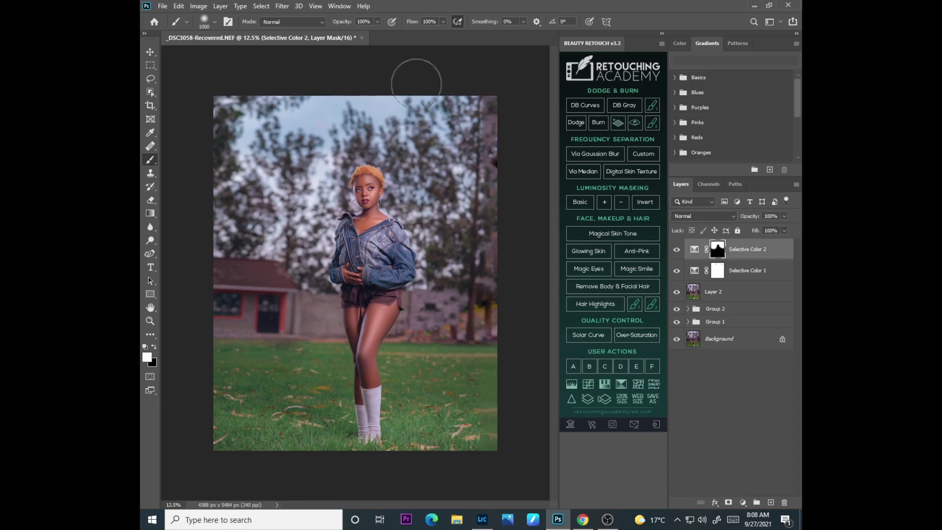
- Add a Brightness/Contrast adjustment layer with Use Legacy enabled and set its contrast to 4
{"action": "key", "text": "ctrl+plus"}
{"action": "key", "text": "ctrl+plus"}
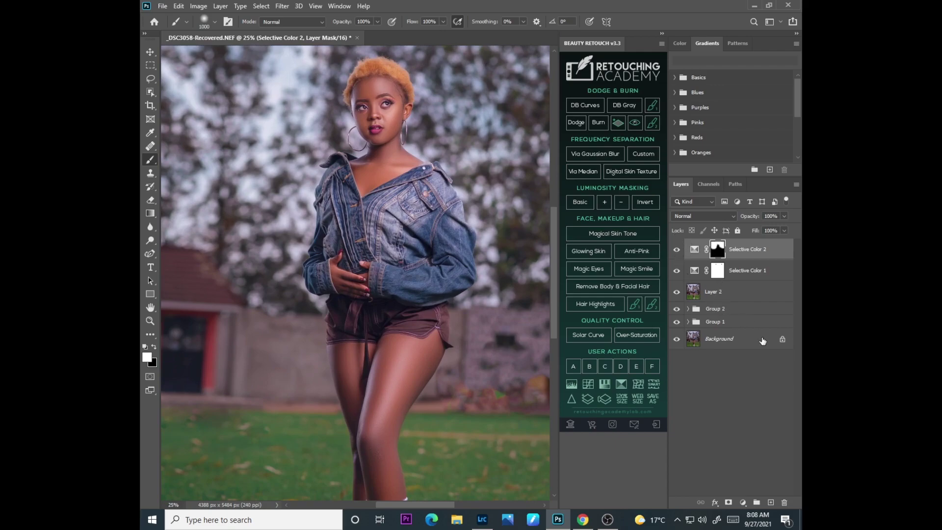
{"action": "left_click", "coordinate": [742, 501]}
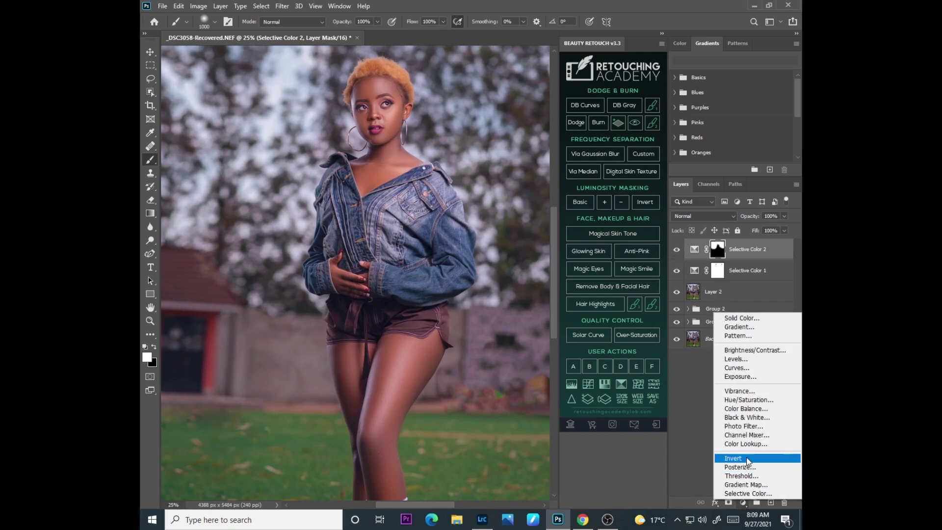
{"action": "left_click", "coordinate": [750, 350]}
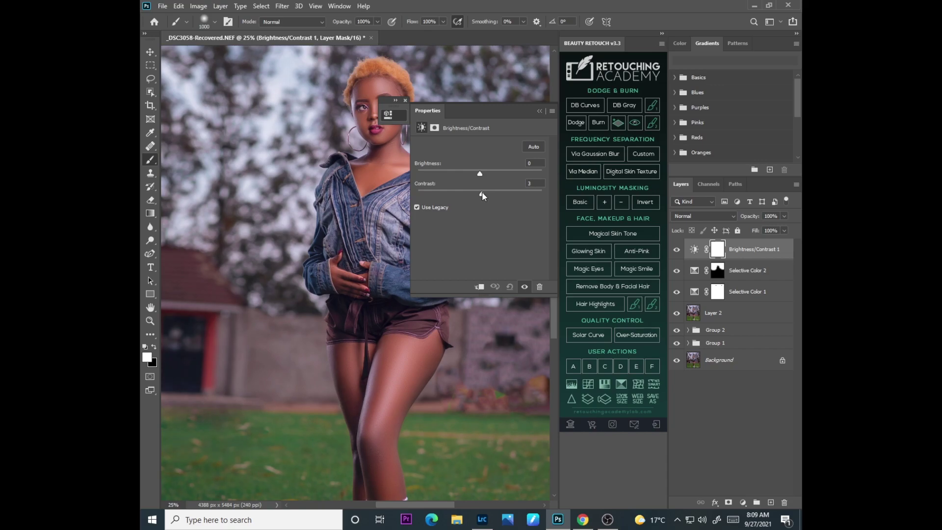
{"action": "left_click_drag", "start_coordinate": [483, 191], "coordinate": [482, 192]}
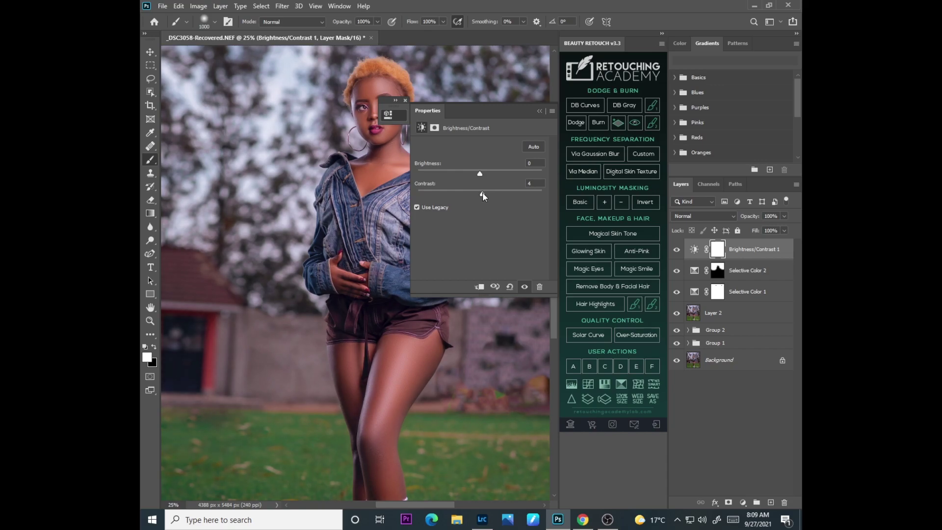
{"action": "left_click", "coordinate": [539, 110]}
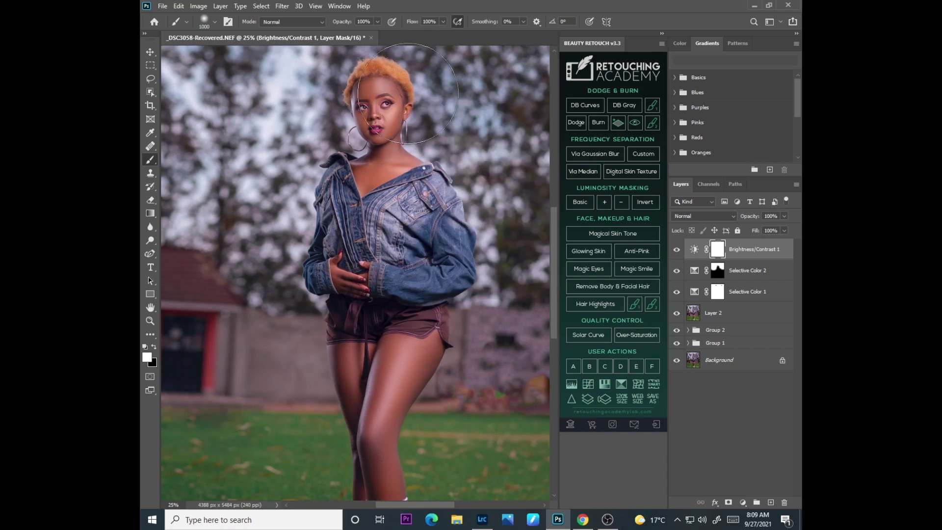
- Add a Hue/Saturation adjustment layer above Brightness/Contrast 1 and slightly lower the Master saturation of the whole portrait
{"action": "key", "text": "ctrl+minus"}
{"action": "key", "text": "ctrl+minus"}
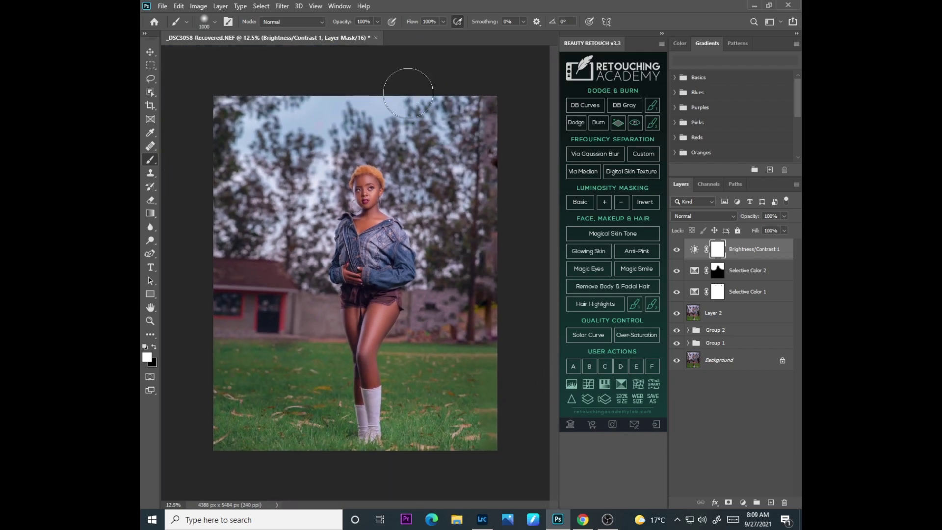
{"action": "key", "text": "ctrl+plus"}
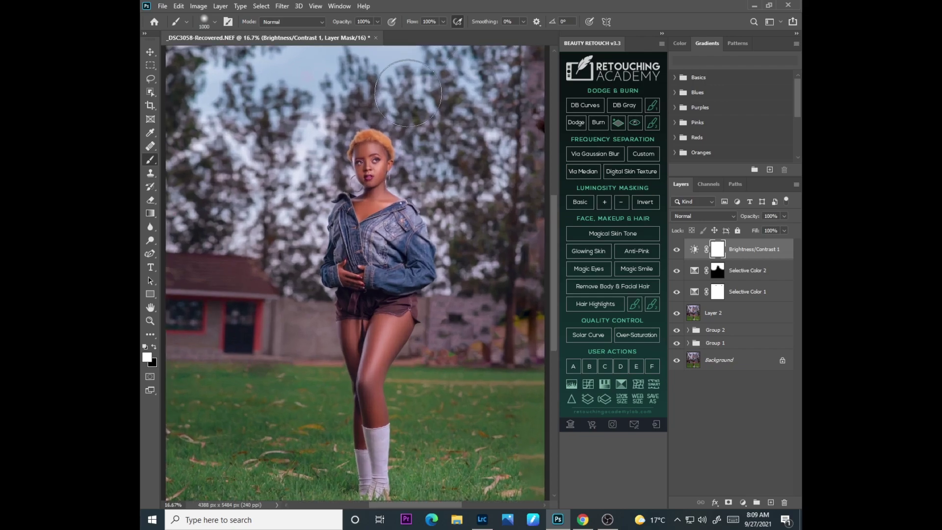
{"action": "left_click", "coordinate": [742, 502]}
{"action": "left_click", "coordinate": [748, 400]}
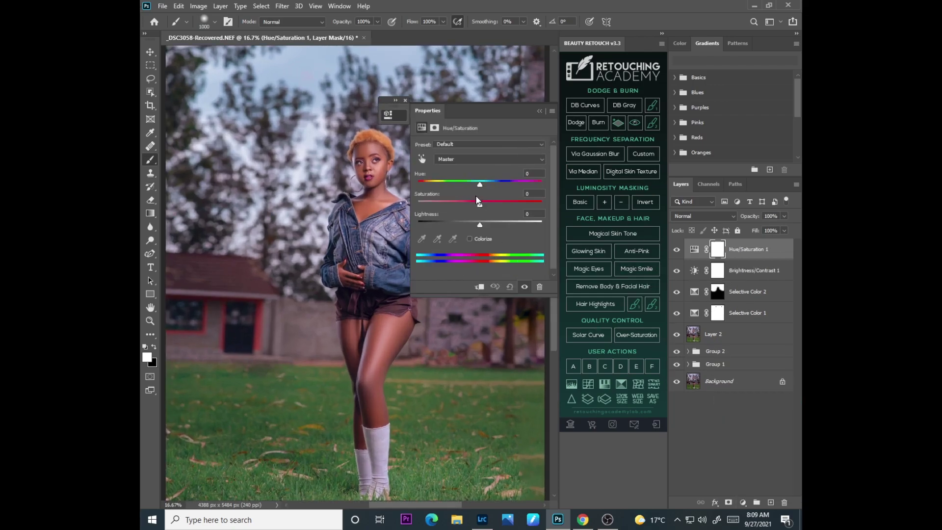
{"action": "left_click", "coordinate": [460, 159]}
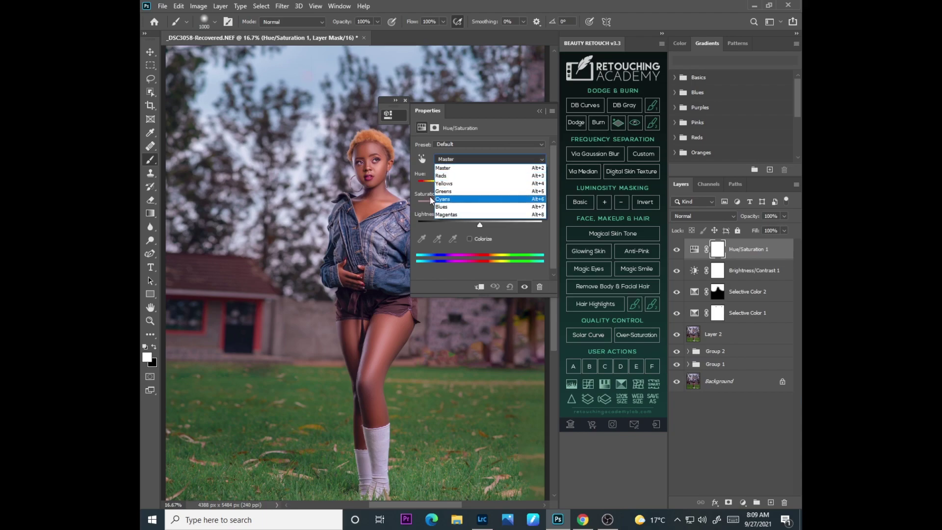
{"action": "left_click", "coordinate": [419, 188]}
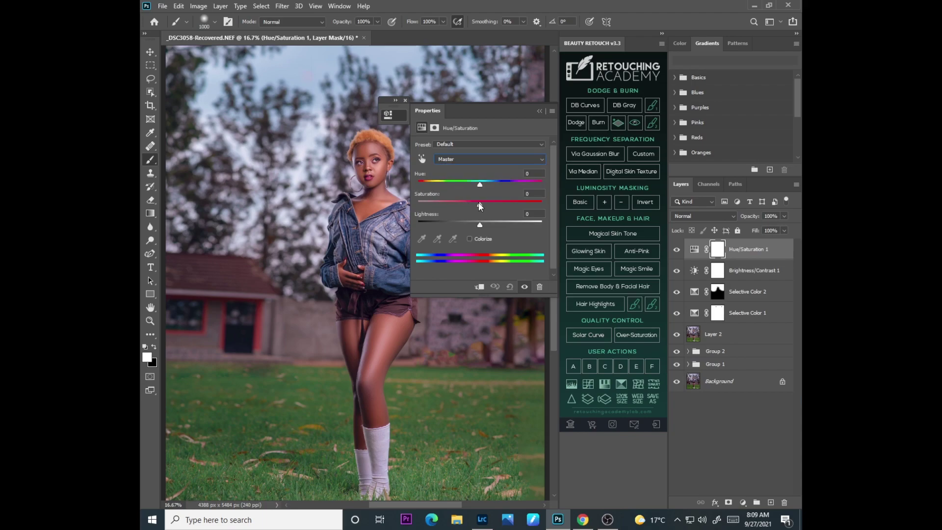
{"action": "left_click_drag", "start_coordinate": [480, 203], "coordinate": [477, 203]}
{"action": "left_click", "coordinate": [539, 111]}
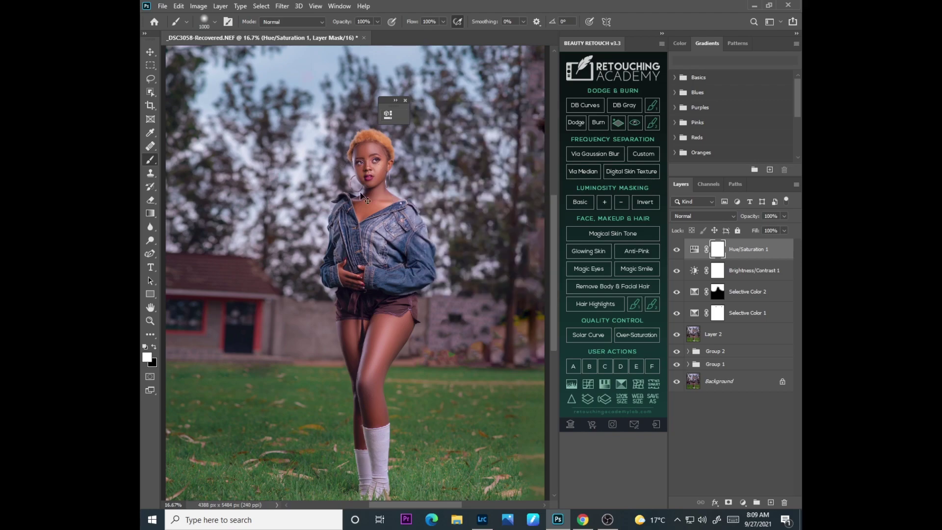
{"action": "key", "text": "ctrl+minus"}
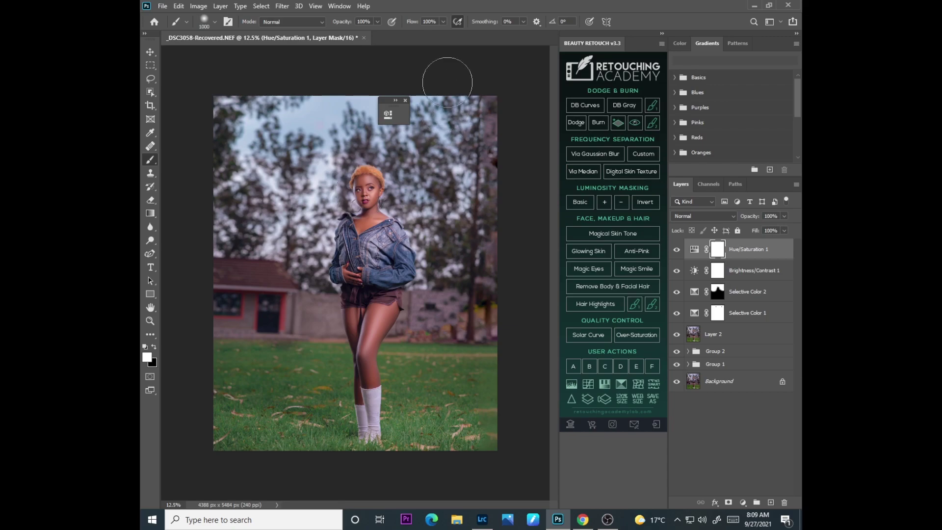
{"action": "left_click", "coordinate": [405, 101]}
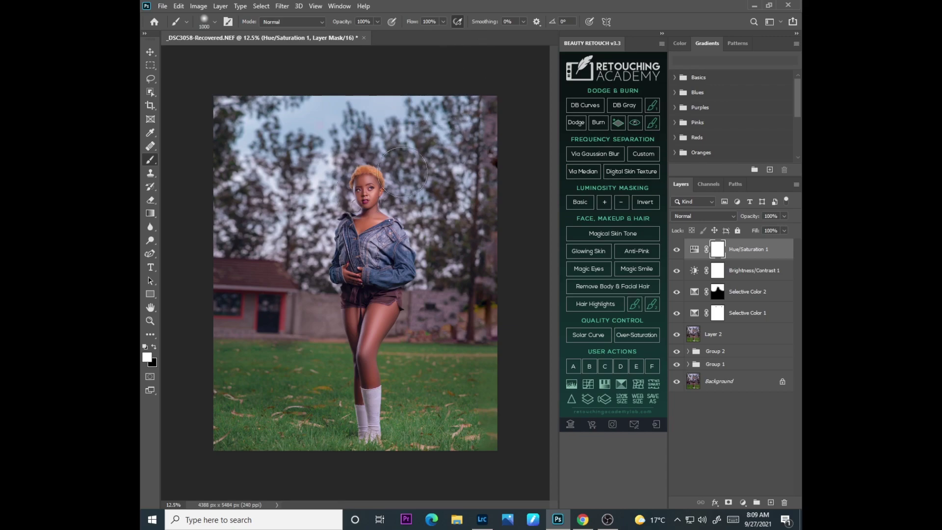